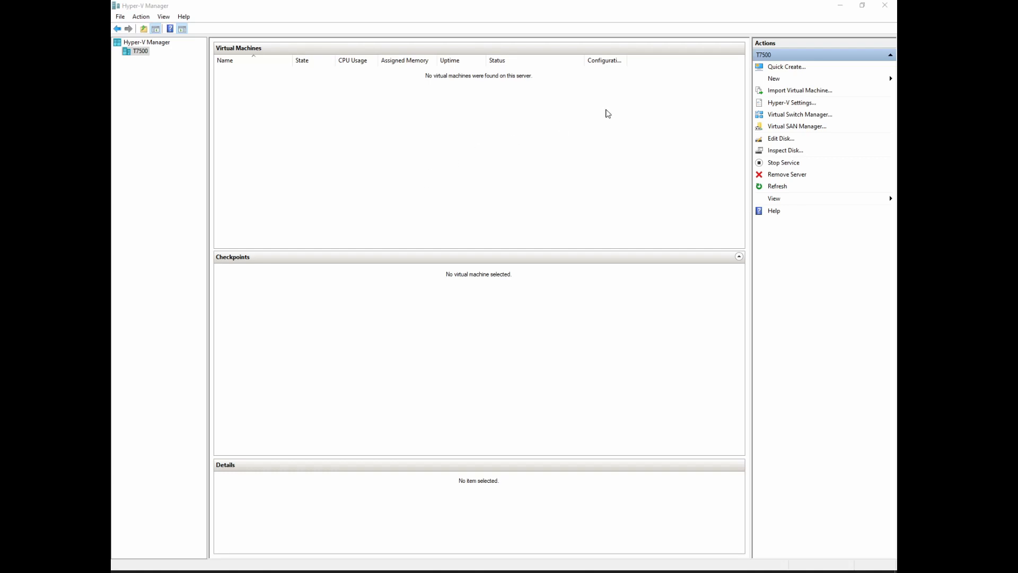
- Start creating a new virtual machine and name it AD1
{"action": "left_click", "coordinate": [777, 80]}
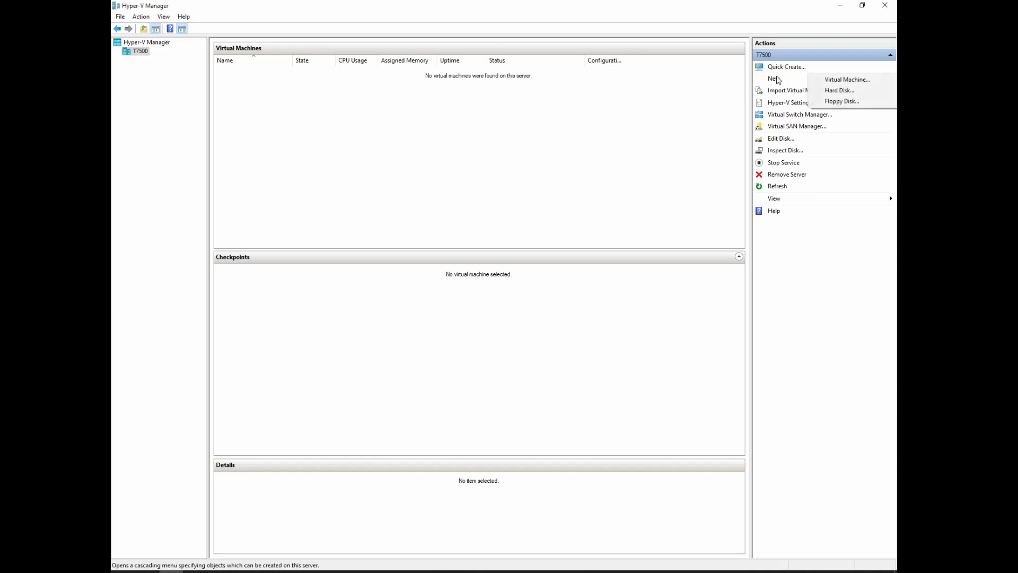
{"action": "left_click", "coordinate": [852, 82]}
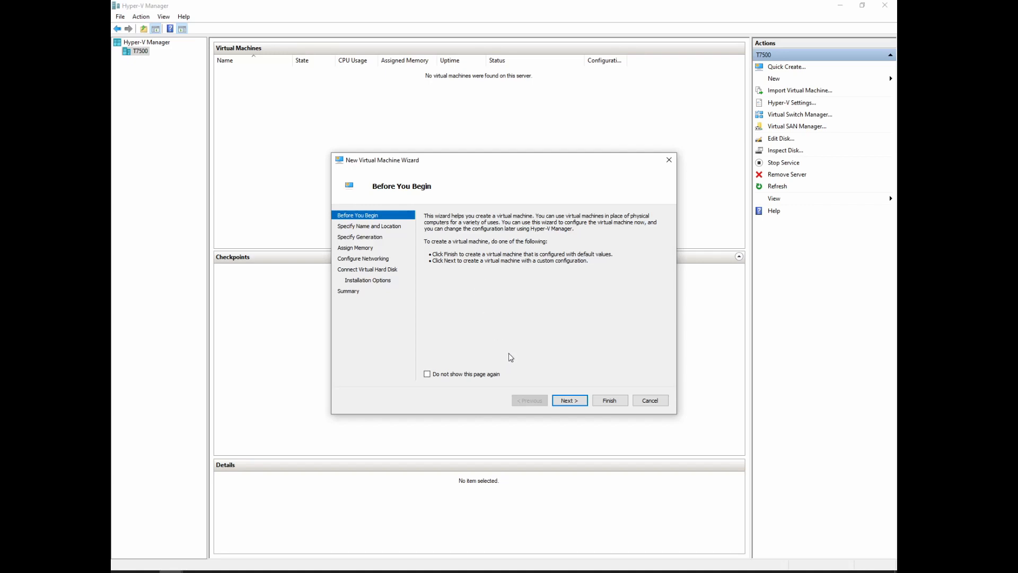
{"action": "left_click", "coordinate": [570, 401]}
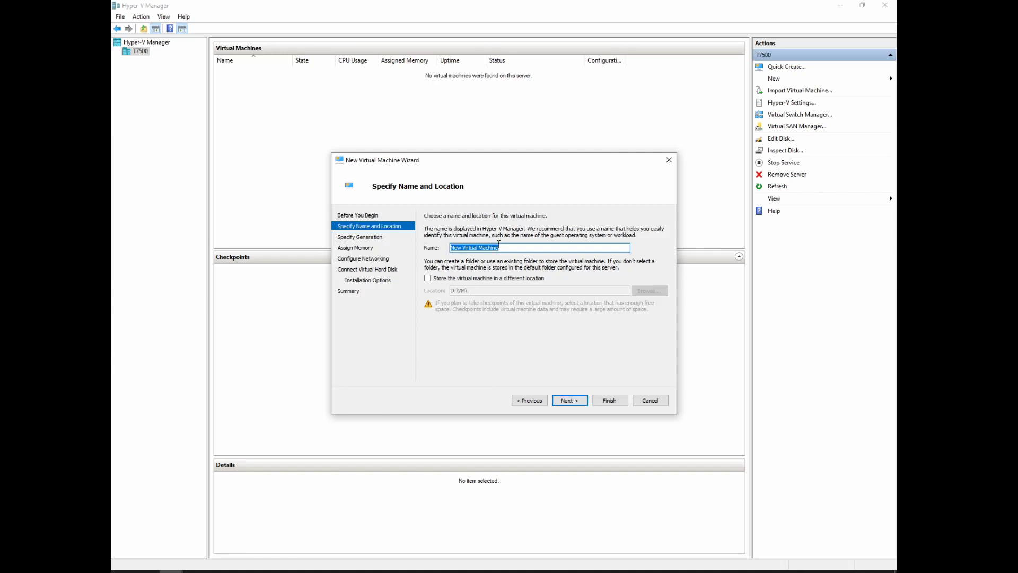
{"action": "type", "text": "AD1"}
{"action": "left_click", "coordinate": [574, 405]}
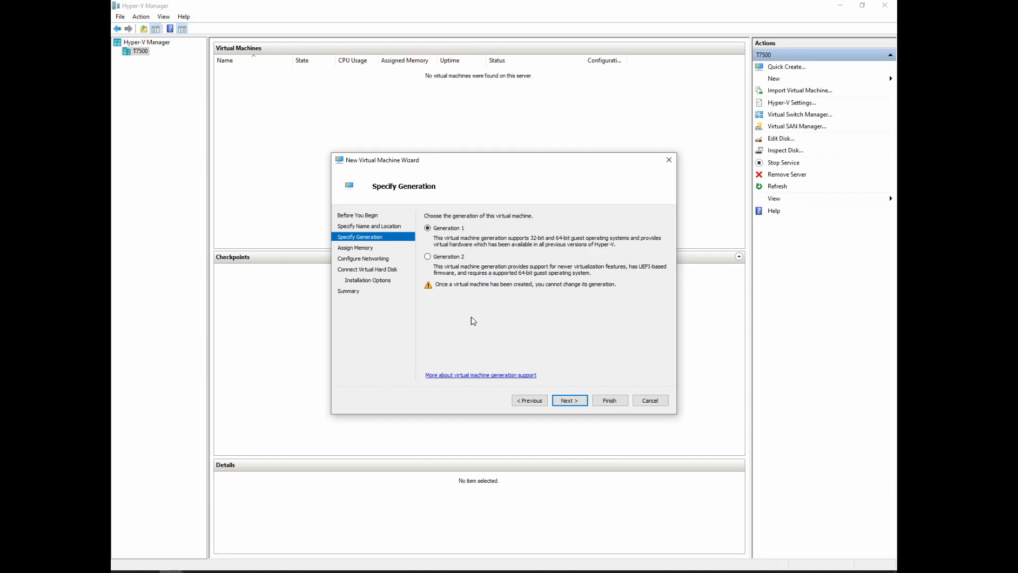
- Make the new virtual machine Generation 2 and assign it 2048 MB of startup memory
{"action": "left_click", "coordinate": [428, 258]}
{"action": "left_click", "coordinate": [570, 401]}
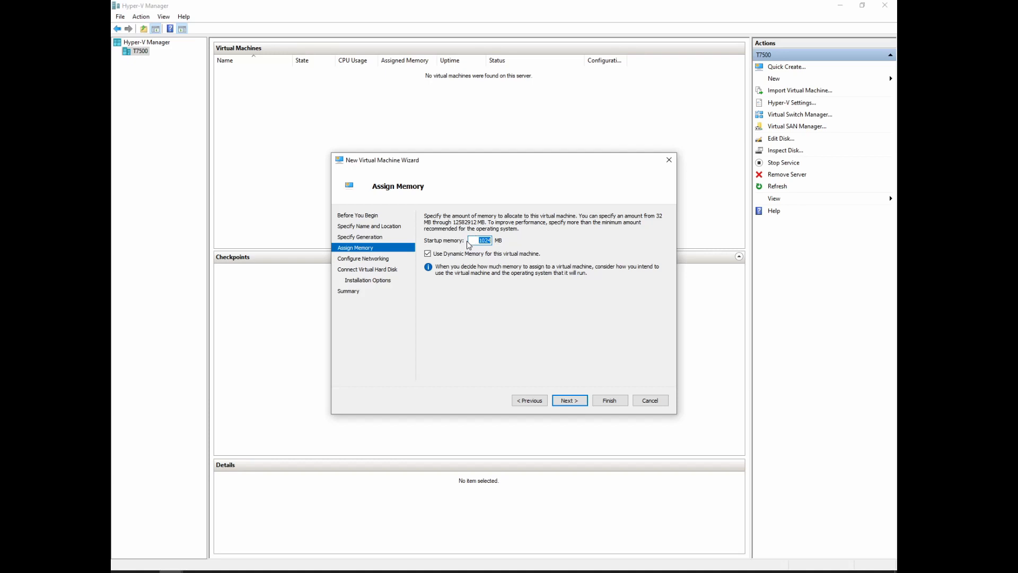
{"action": "type", "text": "2048"}
{"action": "left_click", "coordinate": [567, 401]}
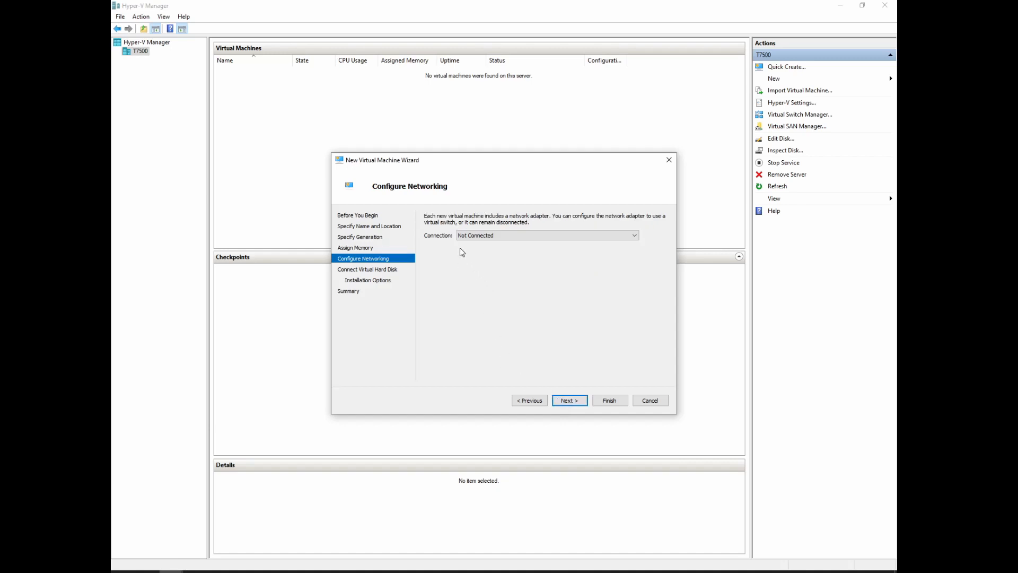
- Connect the network adapter to the EXTERNAL switch and set the new virtual hard disk's size to 40 GB
{"action": "left_click", "coordinate": [628, 238]}
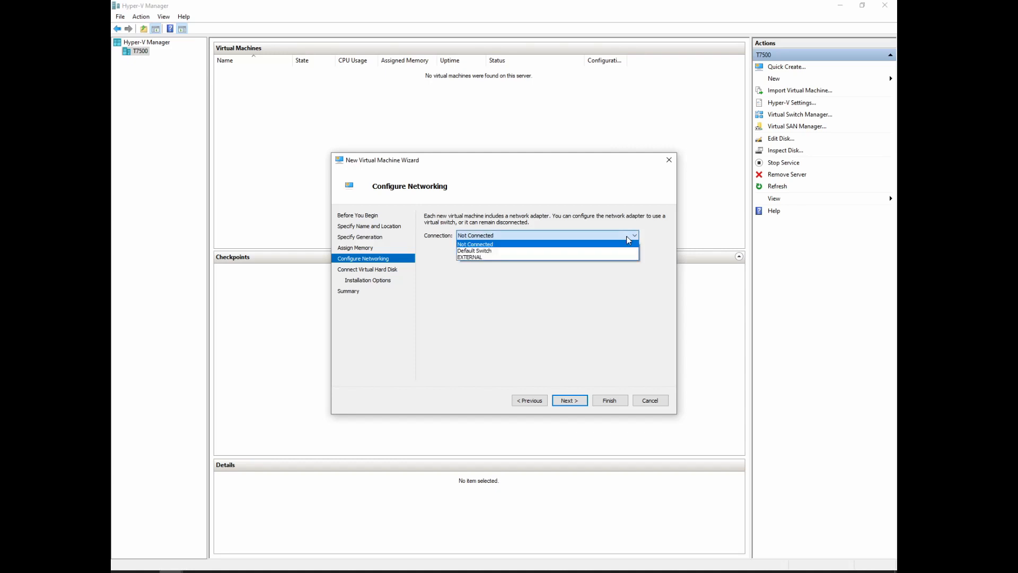
{"action": "left_click", "coordinate": [493, 259]}
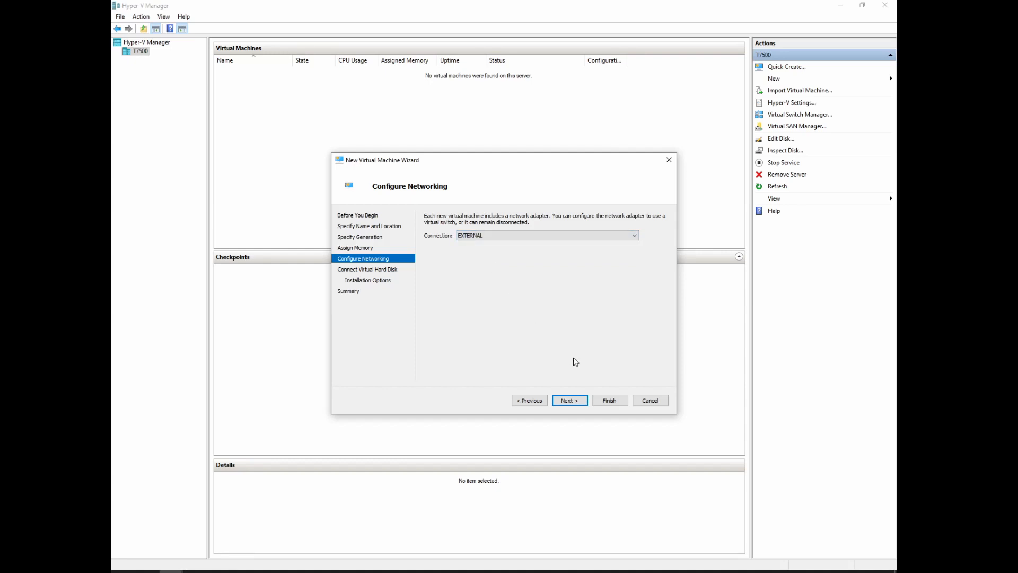
{"action": "left_click", "coordinate": [570, 401]}
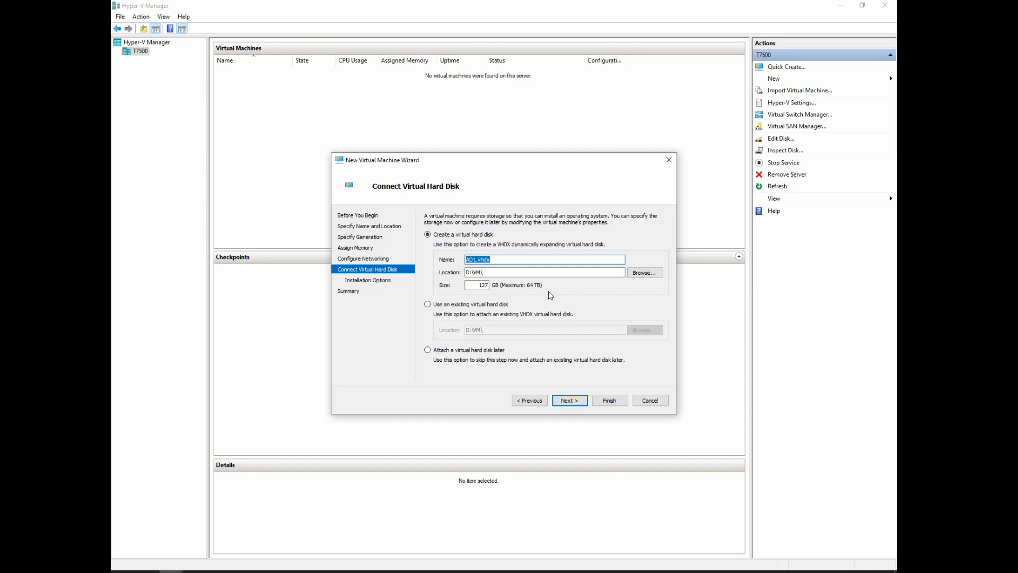
{"action": "double_click", "coordinate": [479, 286]}
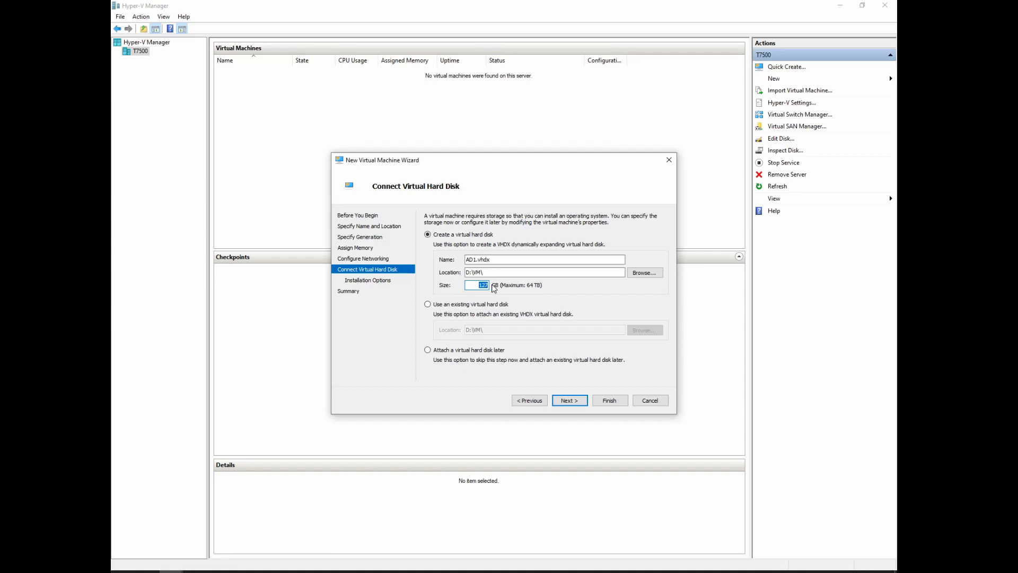
{"action": "type", "text": "40"}
{"action": "left_click", "coordinate": [570, 405]}
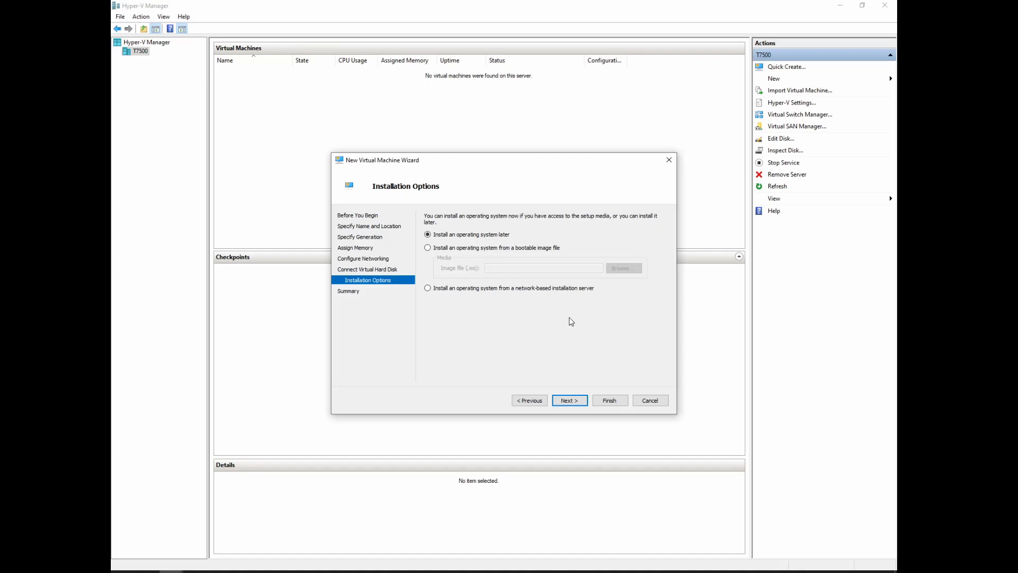
- Choose installation from a bootable image file, using Windows_Server_2016_Datacenter_EVAL_en-us_14393_refresh from the STORAGE (E:) drive
{"action": "left_click", "coordinate": [428, 247]}
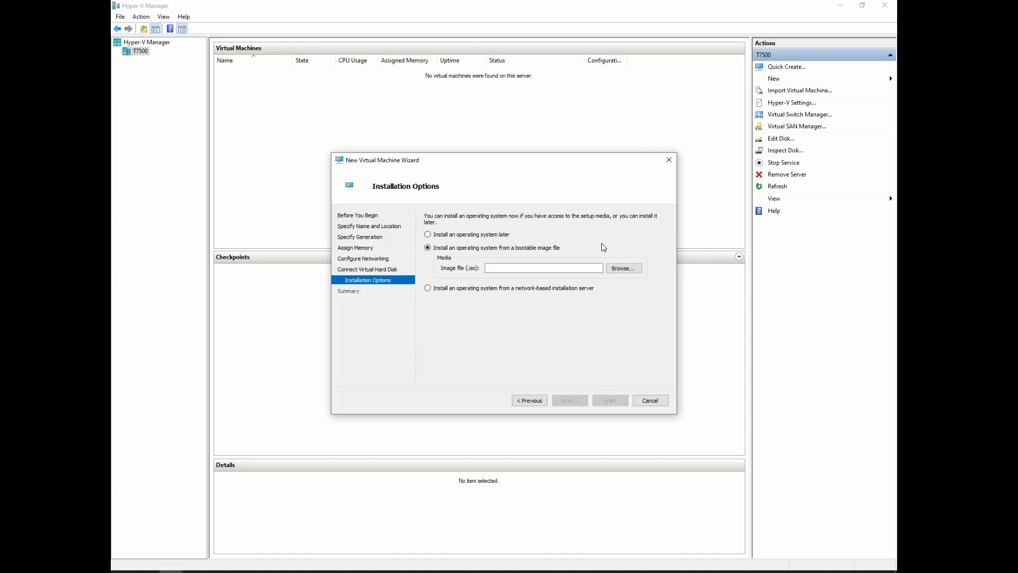
{"action": "left_click", "coordinate": [624, 269]}
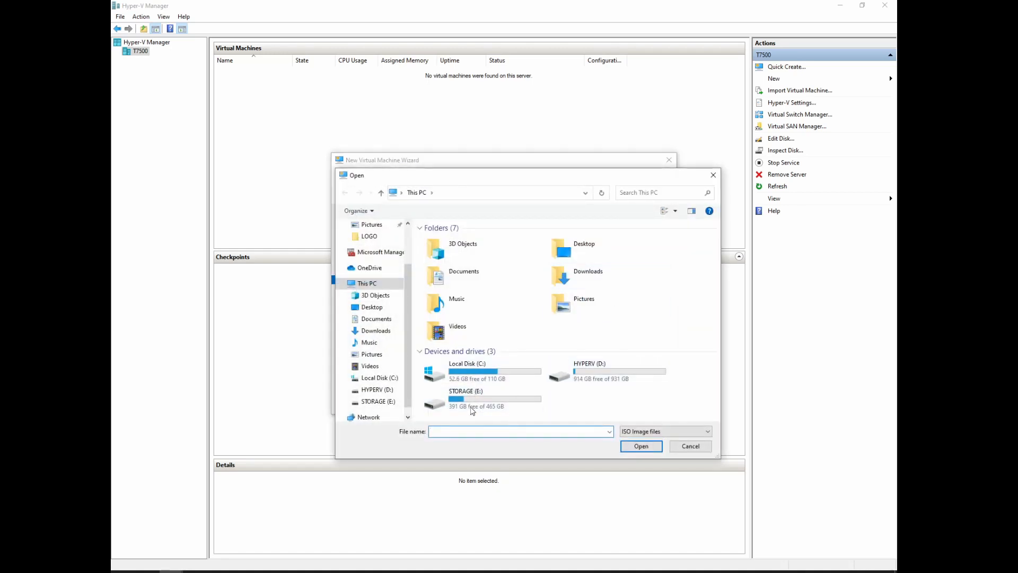
{"action": "double_click", "coordinate": [466, 398]}
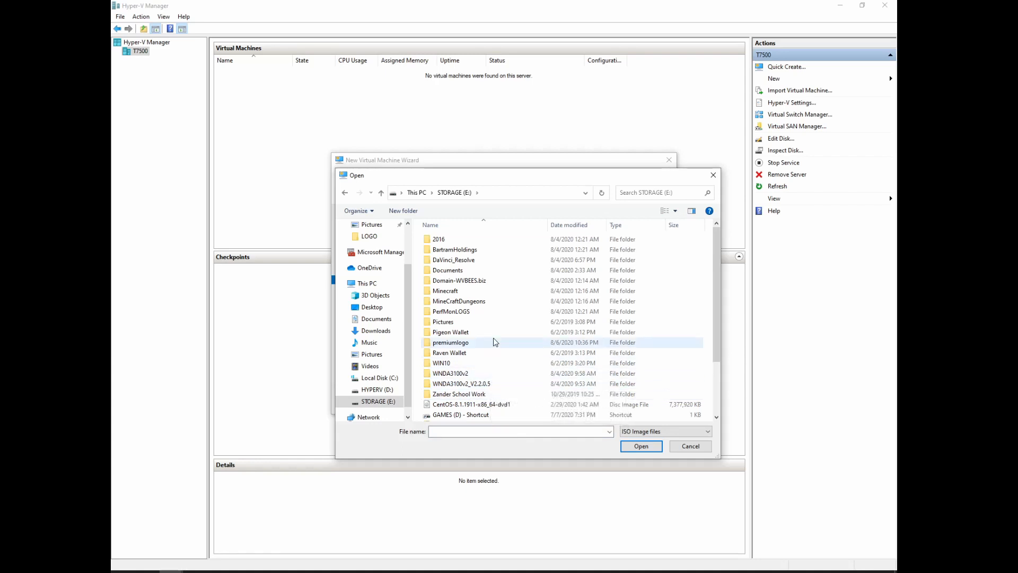
{"action": "scroll", "coordinate": [494, 371], "scroll_direction": "down", "scroll_amount": 1}
{"action": "scroll", "coordinate": [495, 353], "scroll_direction": "down", "scroll_amount": 2}
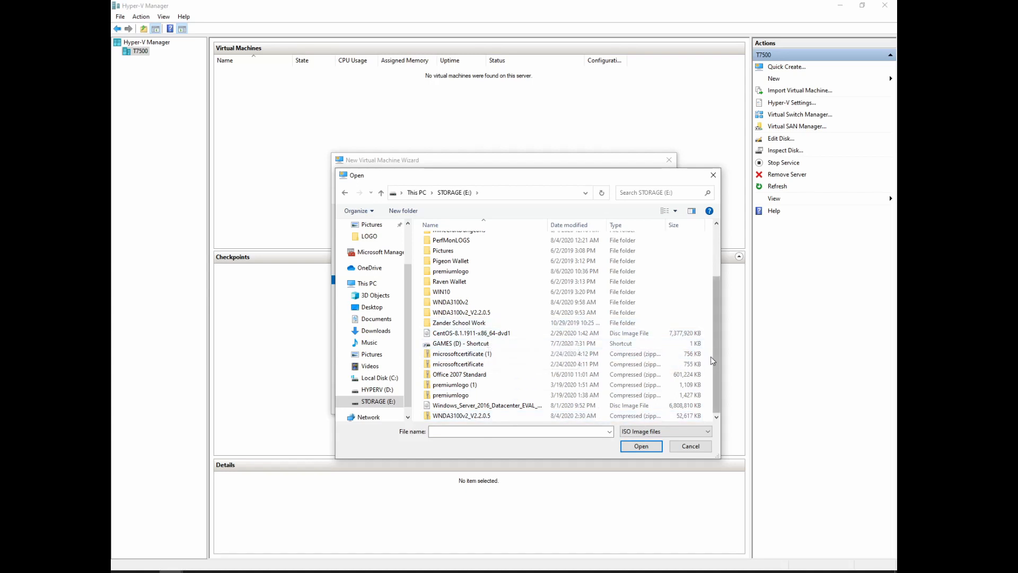
{"action": "left_click_drag", "start_coordinate": [714, 357], "coordinate": [714, 308]}
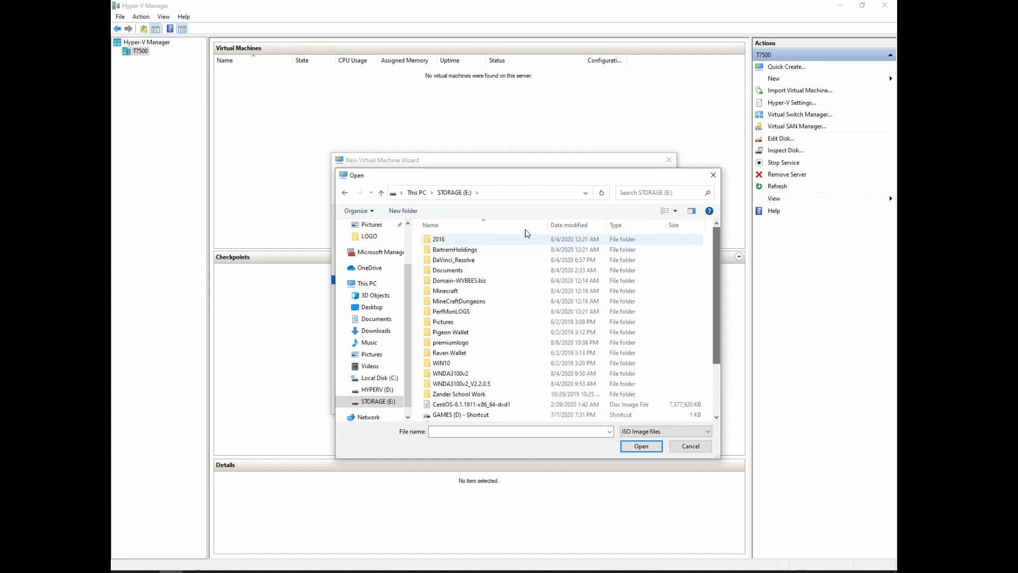
{"action": "double_click", "coordinate": [444, 241]}
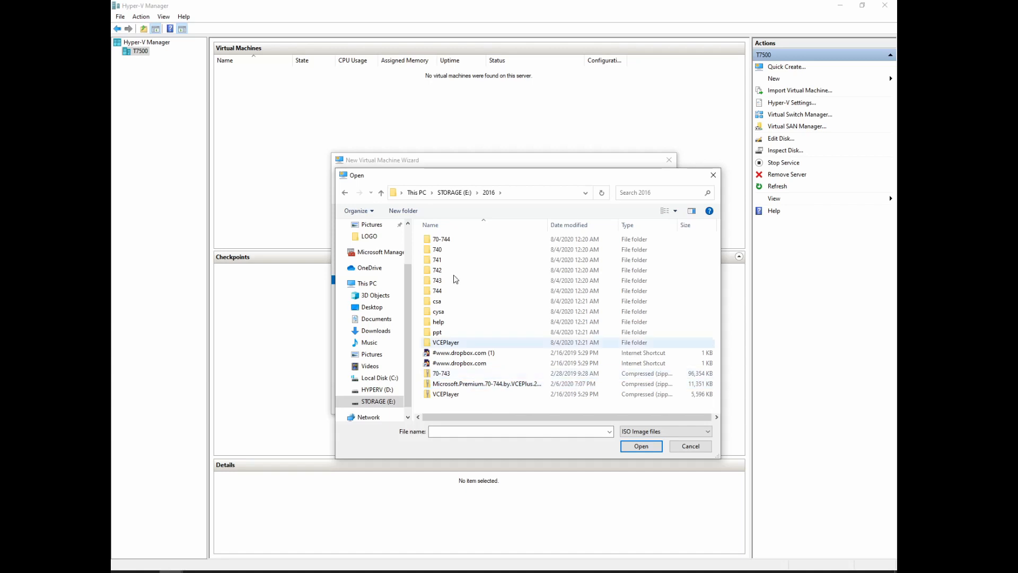
{"action": "left_click", "coordinate": [381, 194]}
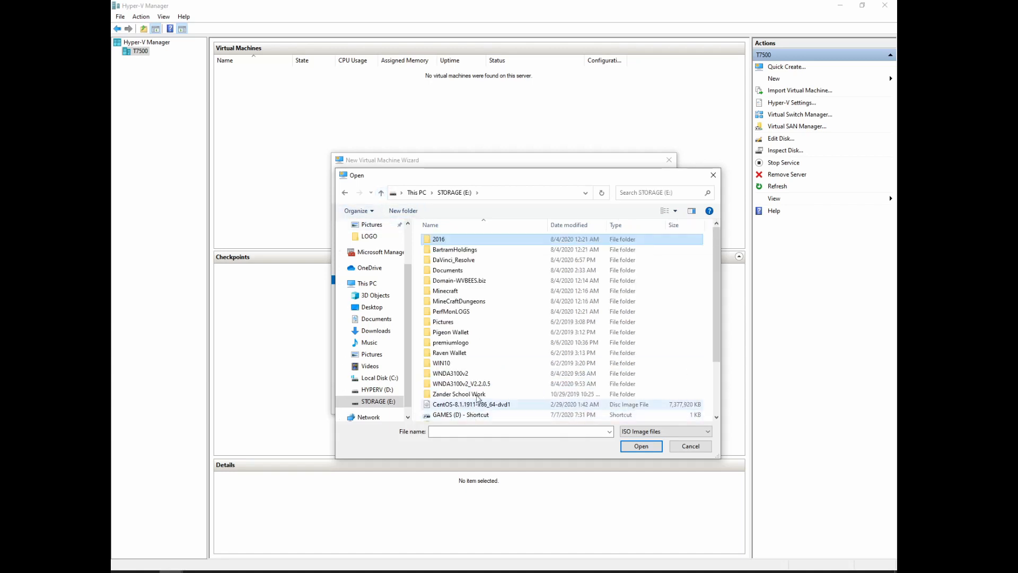
{"action": "left_click_drag", "start_coordinate": [714, 267], "coordinate": [722, 329]}
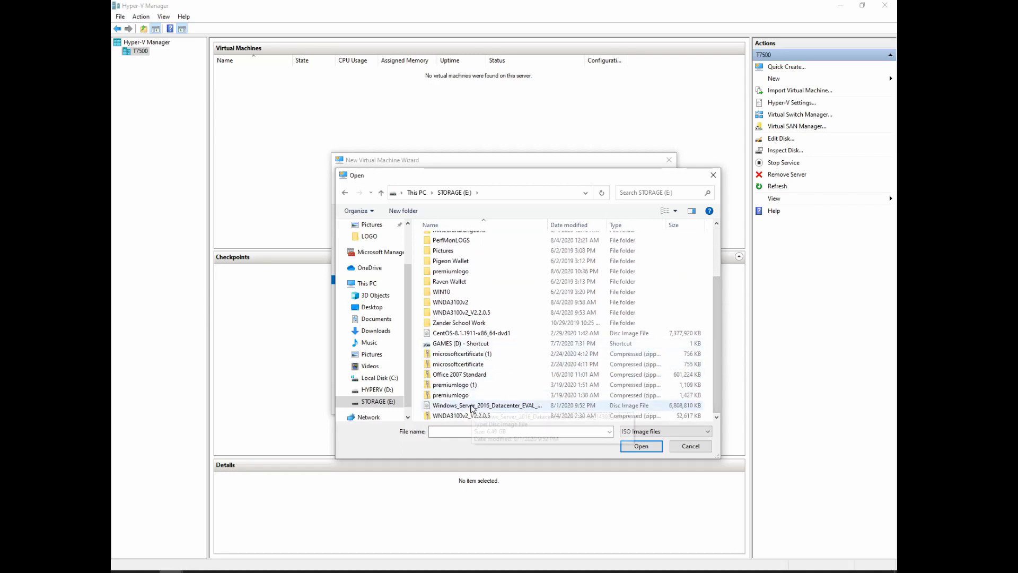
{"action": "left_click", "coordinate": [471, 407]}
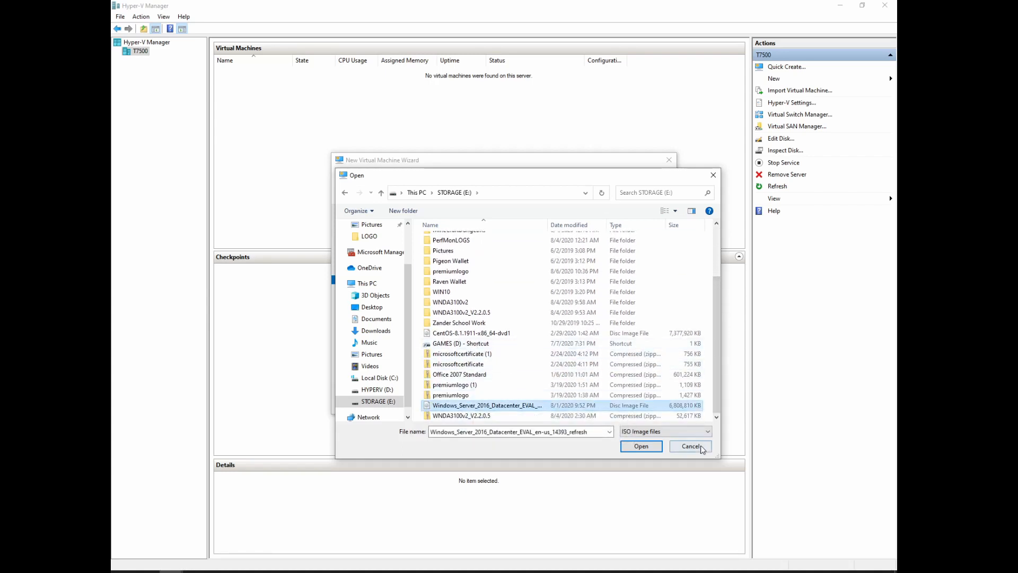
{"action": "left_click", "coordinate": [640, 447]}
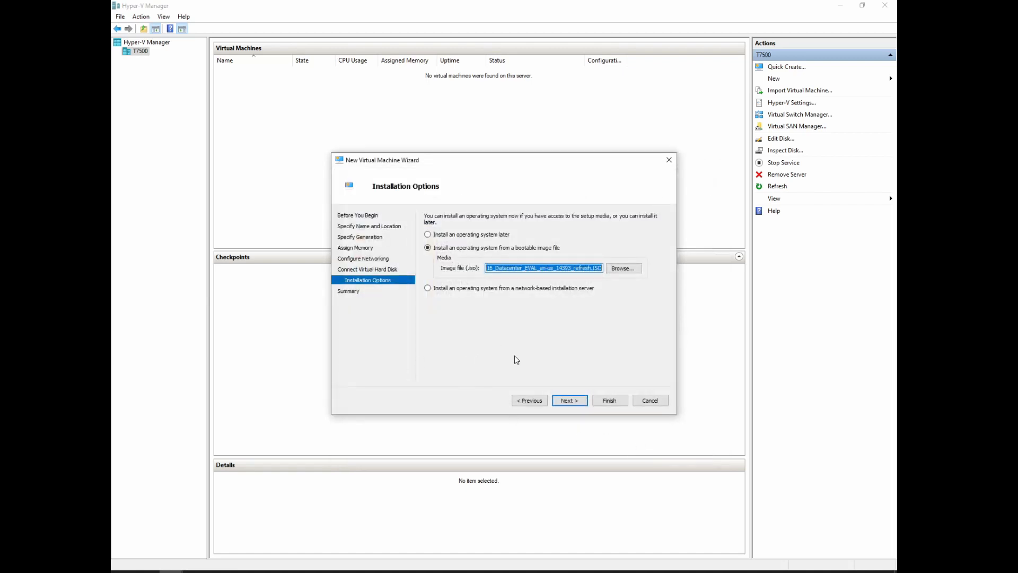
- Review the configuration summary and finish creating the AD1 virtual machine
{"action": "left_click", "coordinate": [569, 401]}
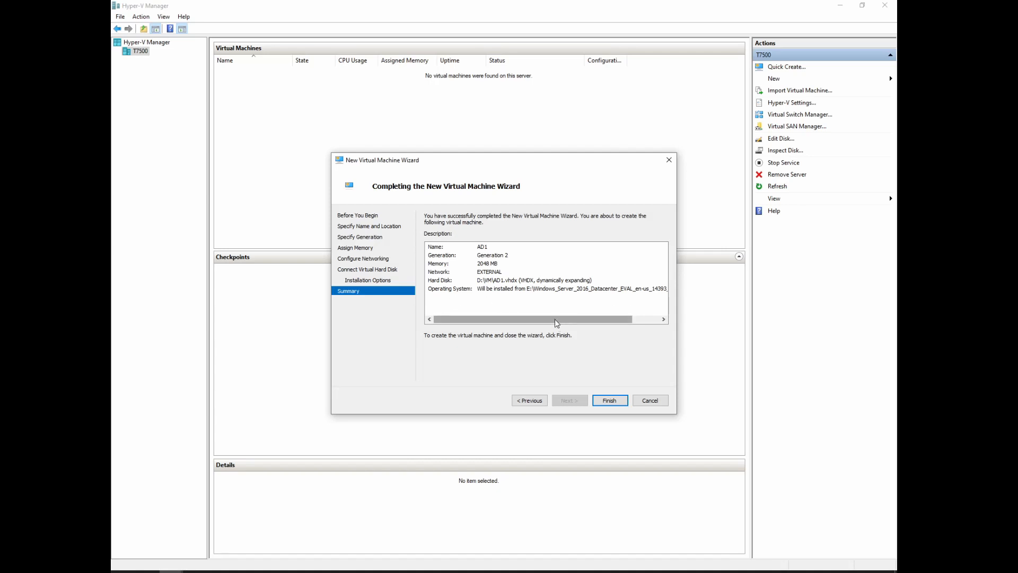
{"action": "left_click_drag", "start_coordinate": [555, 320], "coordinate": [504, 323]}
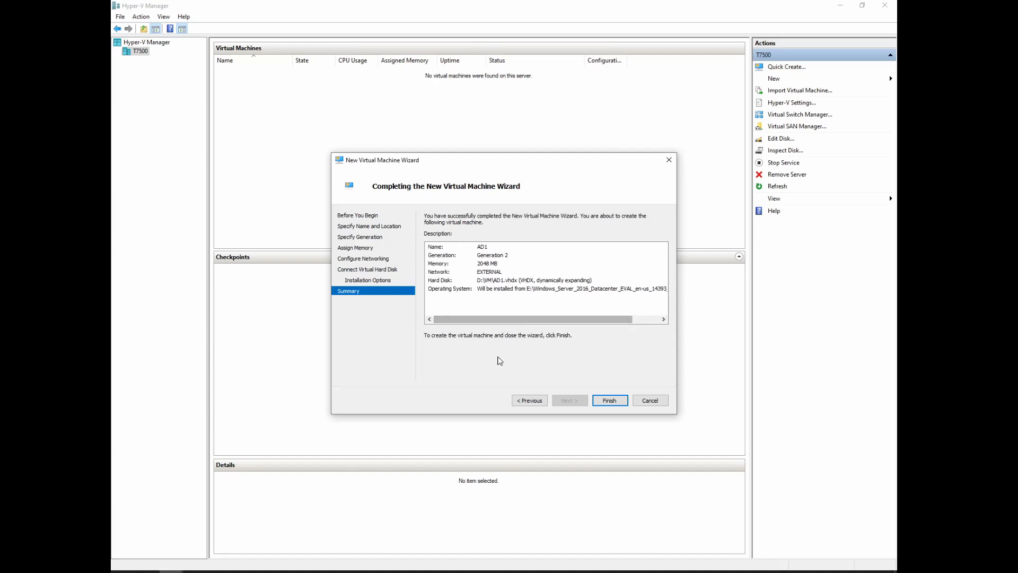
{"action": "left_click", "coordinate": [609, 401]}
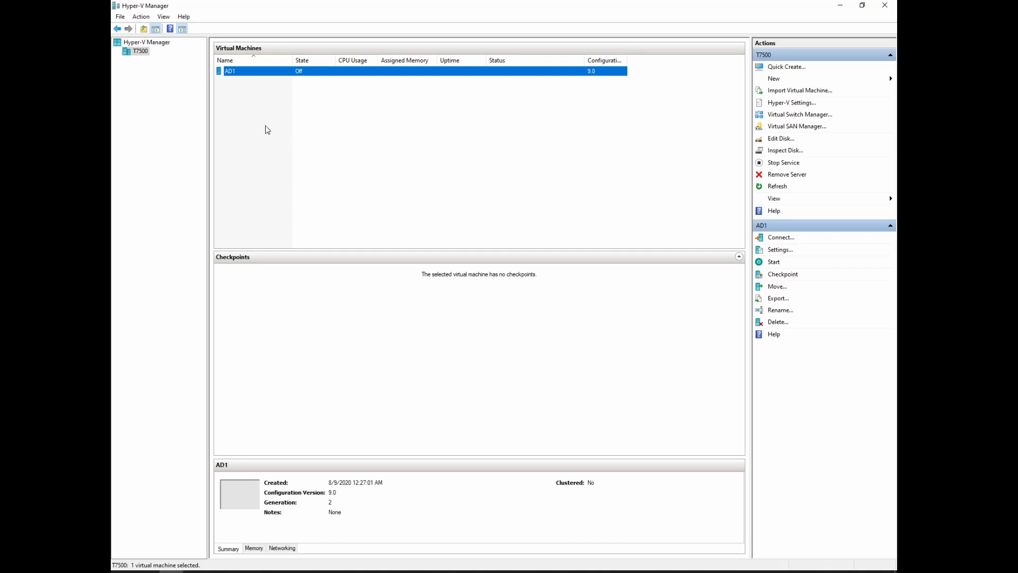
- Open the settings of the AD1 virtual machine and look at the hardware types that can be added
{"action": "right_click", "coordinate": [244, 75]}
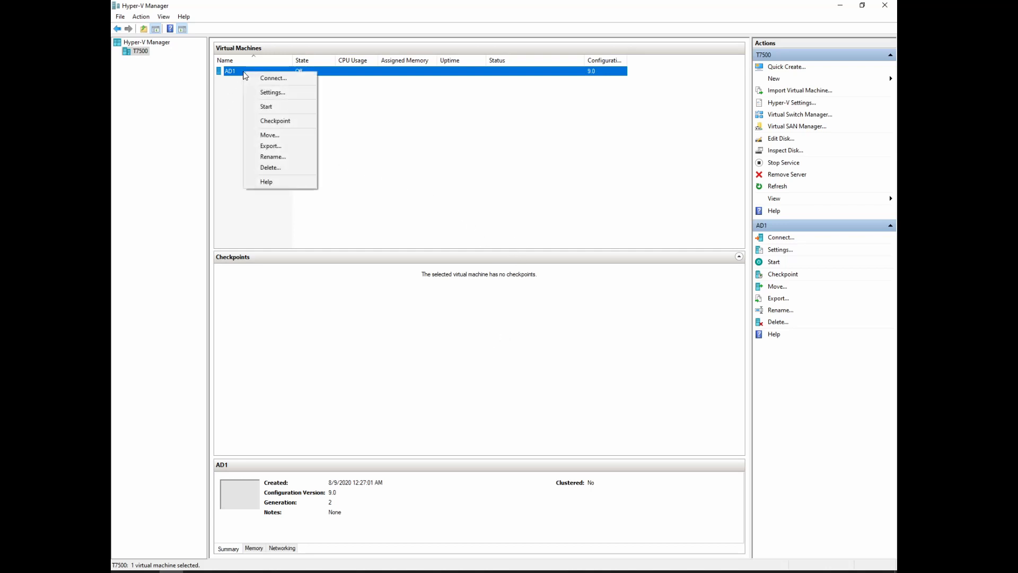
{"action": "left_click", "coordinate": [281, 93]}
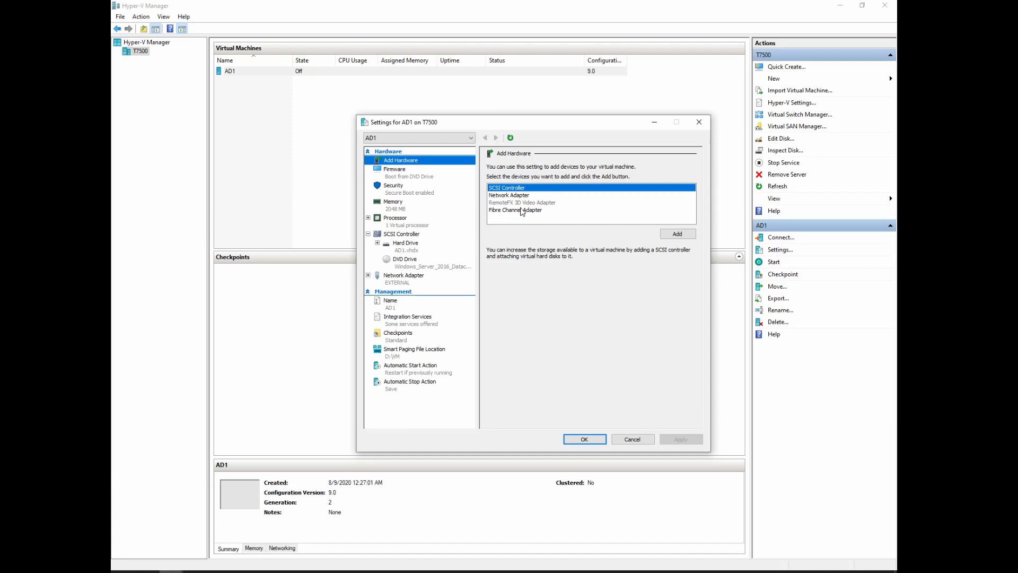
{"action": "mouse_move", "coordinate": [556, 208]}
- Add a second hard drive to AD1's SCSI controller, and remove it again
{"action": "left_click", "coordinate": [397, 234]}
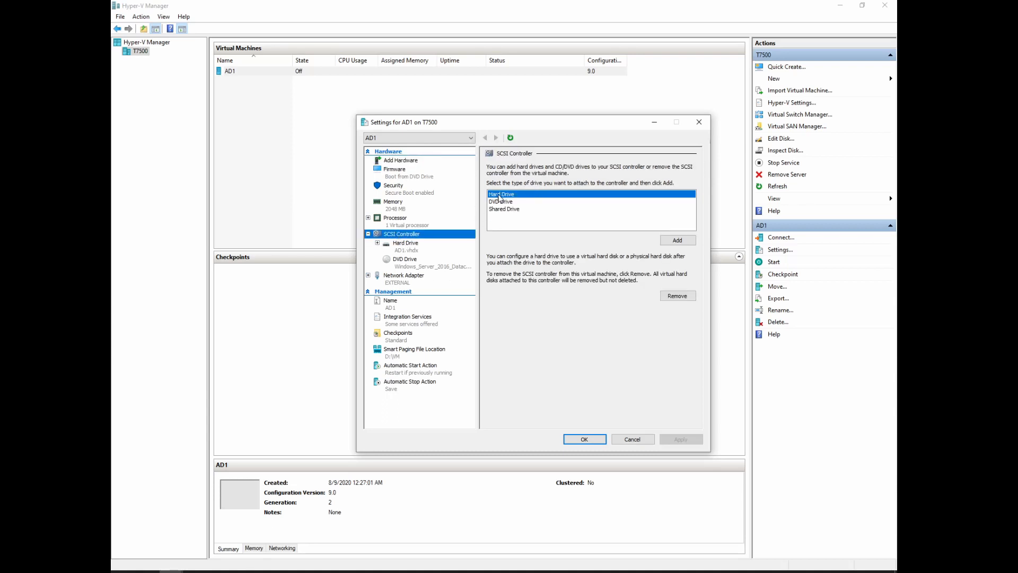
{"action": "left_click", "coordinate": [681, 241]}
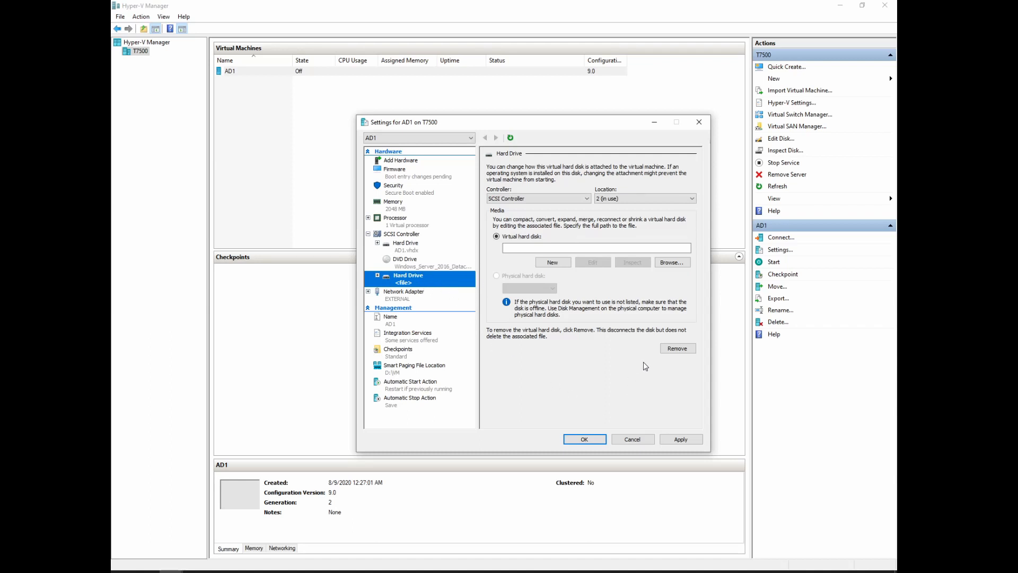
{"action": "left_click", "coordinate": [676, 348]}
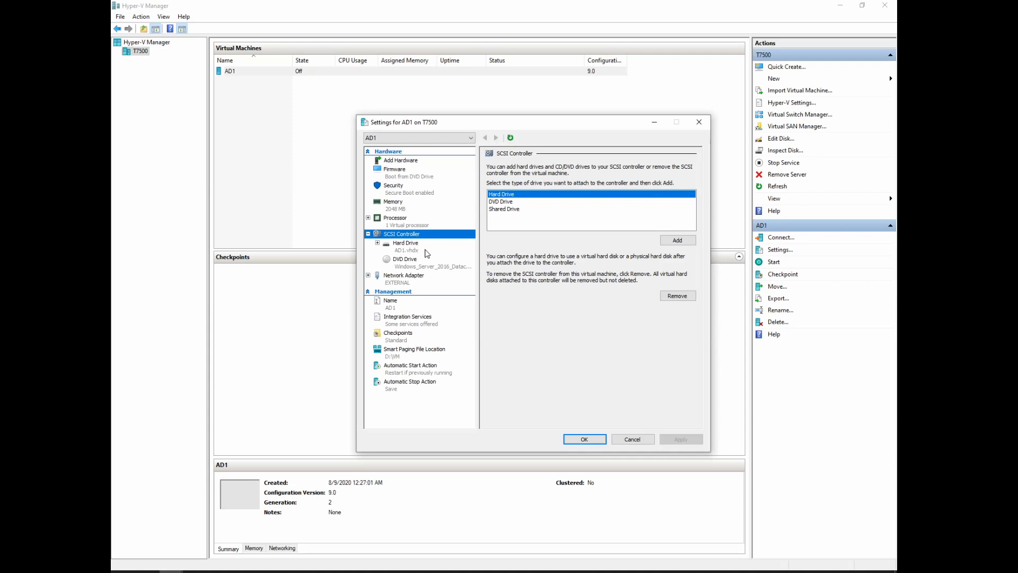
- Review AD1's firmware boot order and its security settings
{"action": "left_click", "coordinate": [407, 175]}
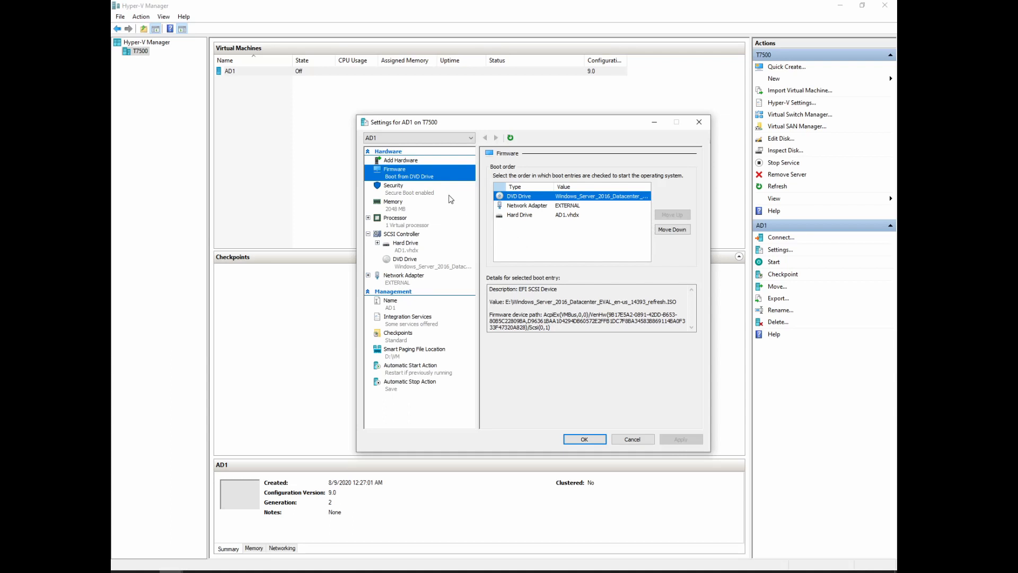
{"action": "left_click", "coordinate": [396, 194]}
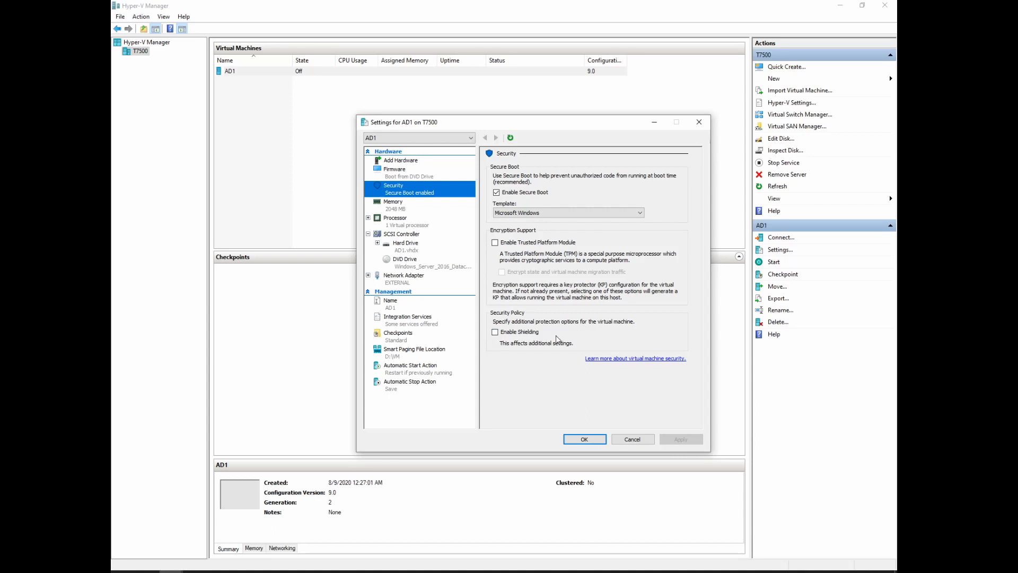
- Set AD1's dynamic memory limits to a minimum RAM of 2048 MB and a maximum RAM of 4096 MB
{"action": "left_click", "coordinate": [393, 209]}
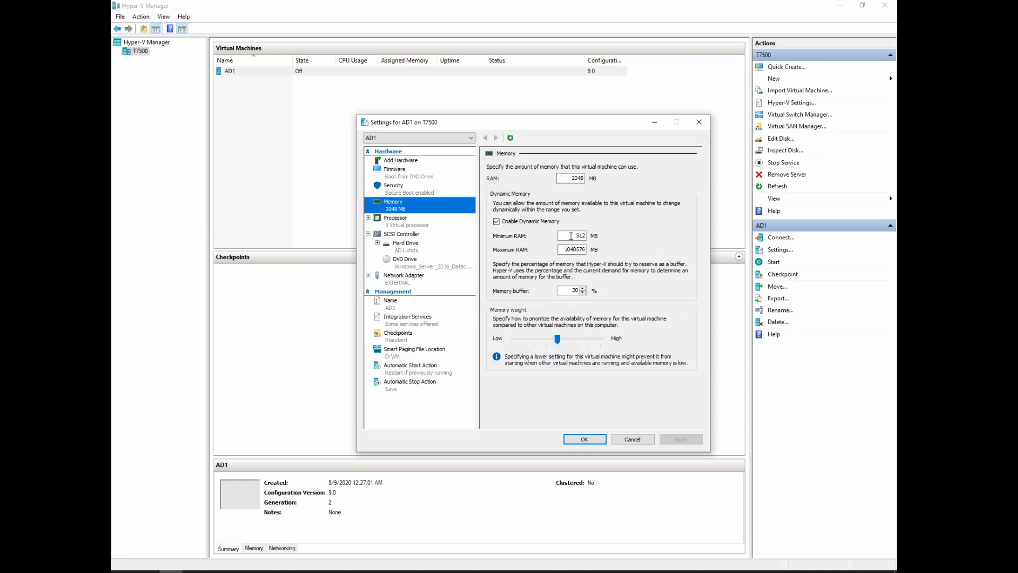
{"action": "double_click", "coordinate": [571, 235]}
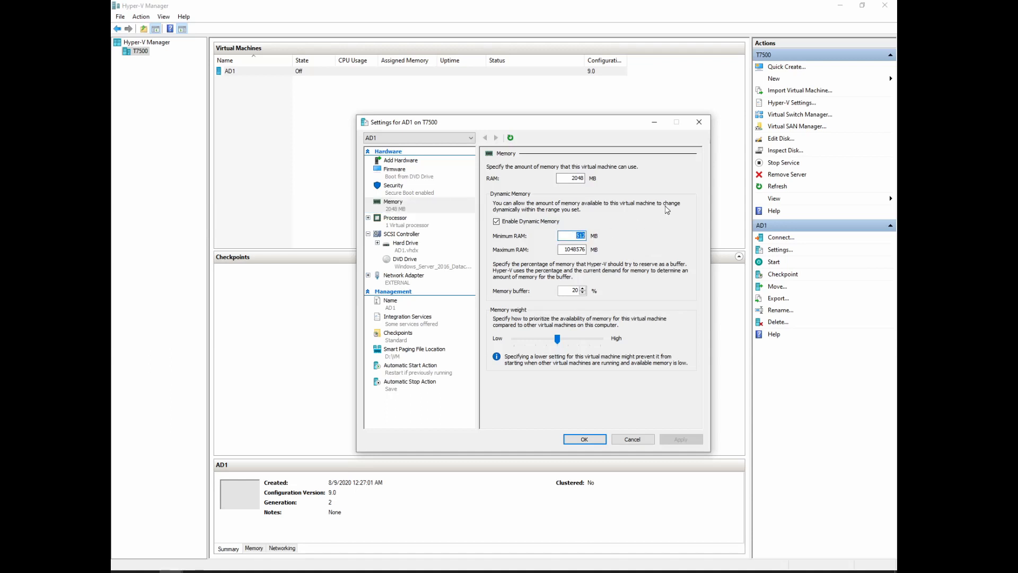
{"action": "type", "text": "204"}
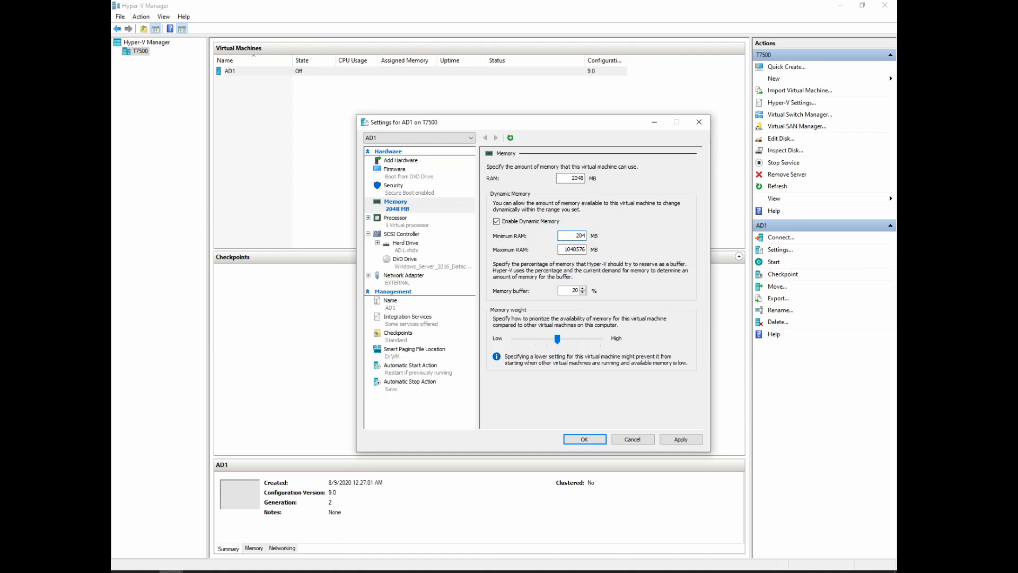
{"action": "type", "text": "8"}
{"action": "left_click_drag", "start_coordinate": [562, 250], "coordinate": [612, 252]}
{"action": "type", "text": "409"}
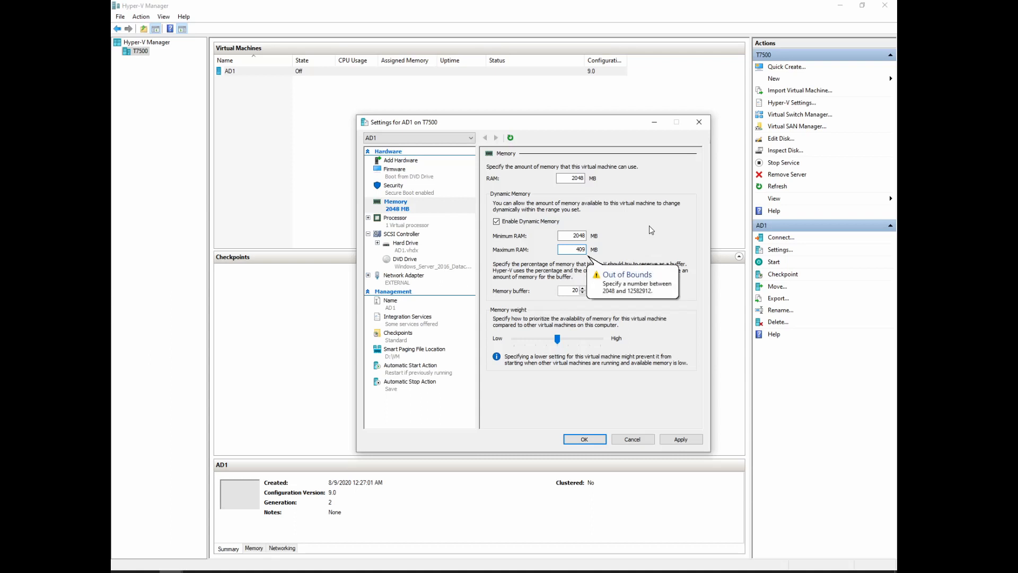
{"action": "type", "text": "6"}
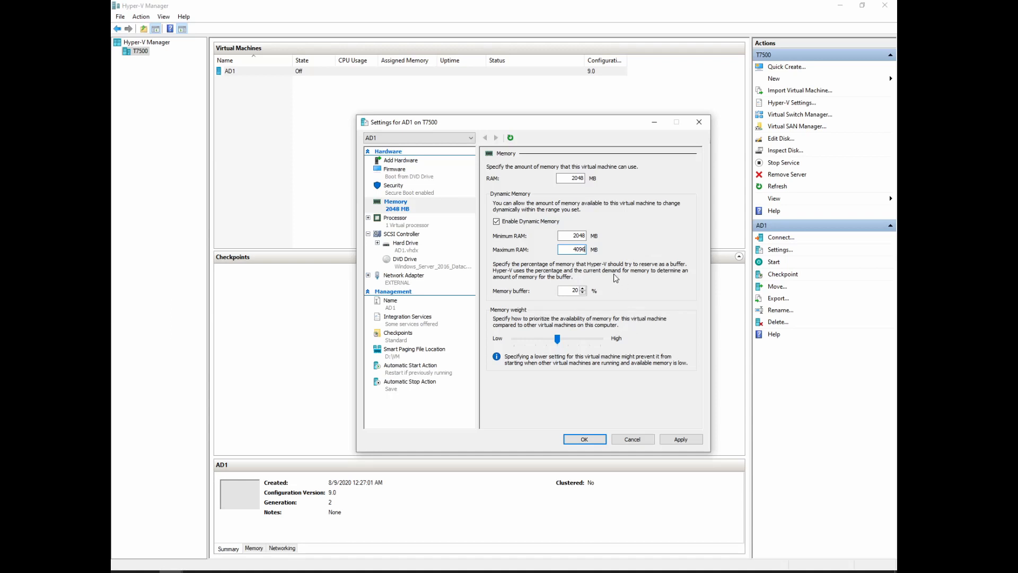
- Set AD1's number of virtual processors to 2
{"action": "left_click", "coordinate": [397, 221]}
{"action": "left_click", "coordinate": [368, 218]}
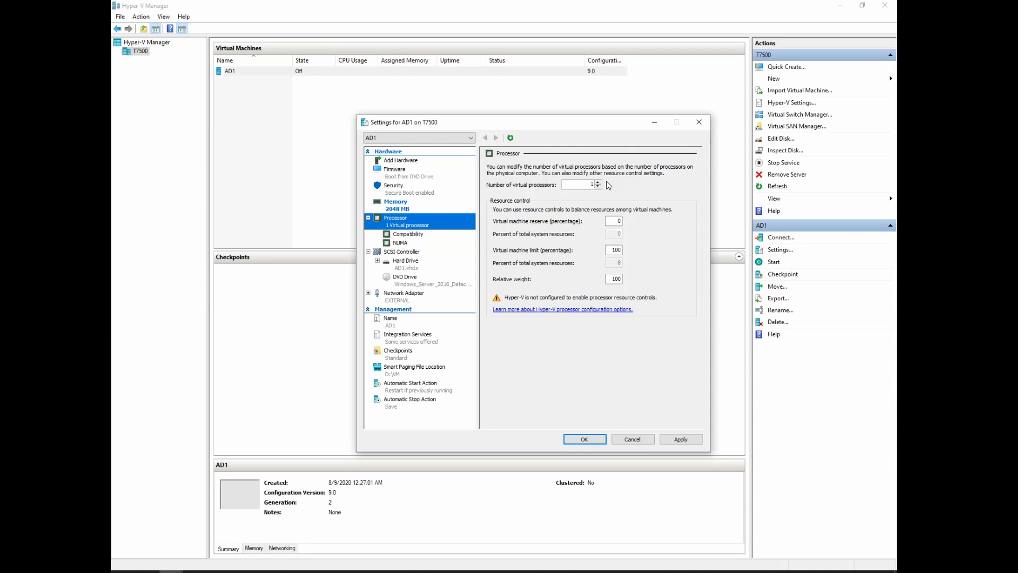
{"action": "left_click", "coordinate": [598, 182]}
{"action": "left_click", "coordinate": [598, 182]}
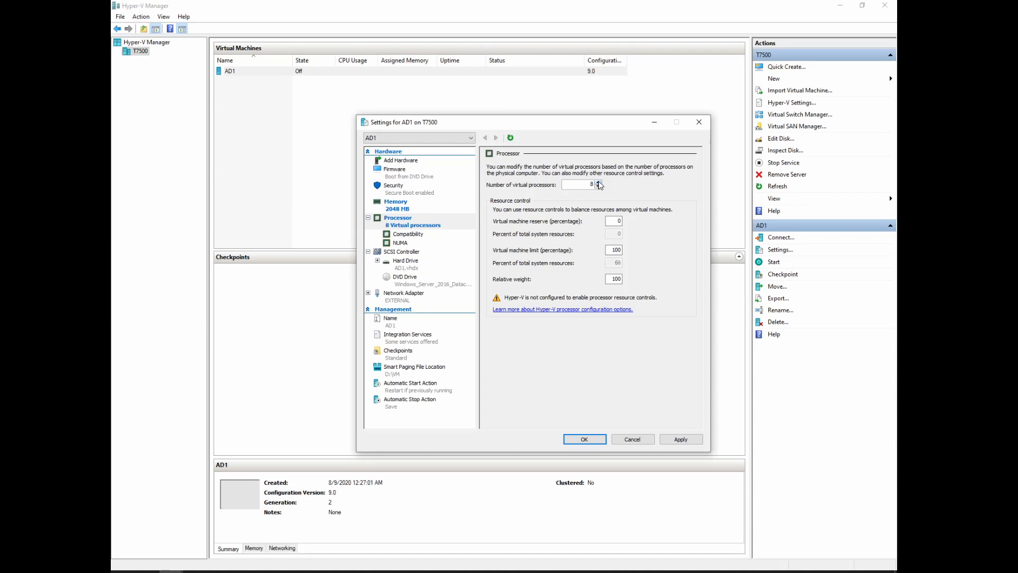
{"action": "left_click", "coordinate": [599, 182]}
{"action": "left_click", "coordinate": [599, 182]}
{"action": "left_click", "coordinate": [598, 186]}
{"action": "left_click", "coordinate": [598, 187]}
- Try a processor reserve of 100 percent for the virtual machine, and set it back to 0
{"action": "double_click", "coordinate": [614, 222]}
{"action": "type", "text": "10"}
{"action": "type", "text": "0"}
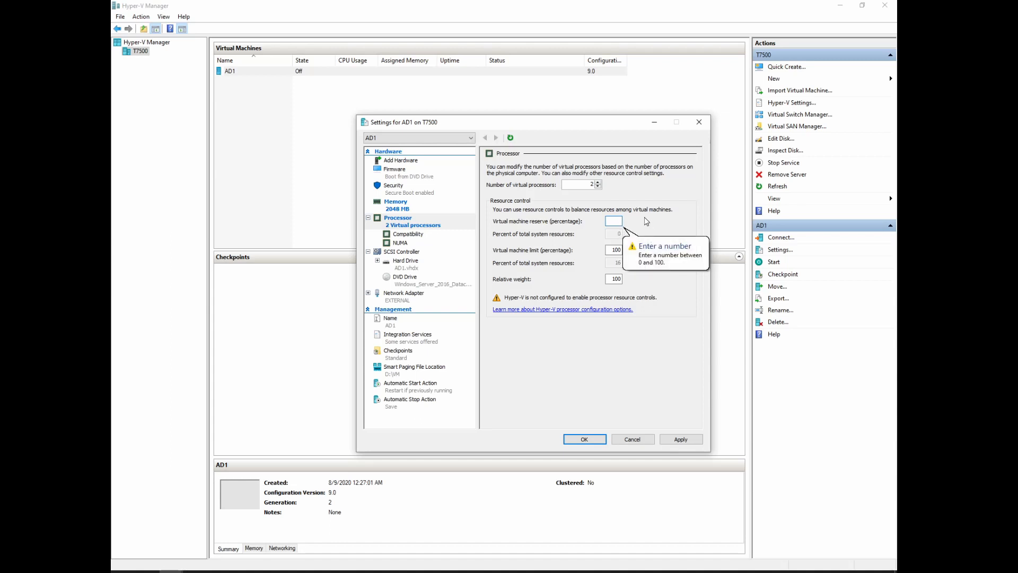
{"action": "type", "text": "0"}
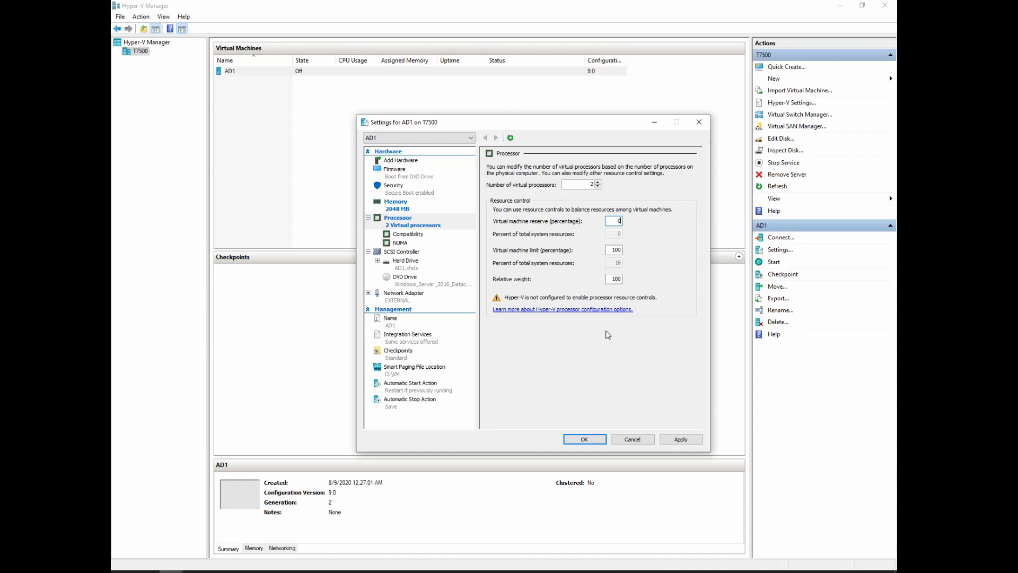
- Review AD1's processor compatibility, NUMA topology and SCSI controller settings
{"action": "left_click", "coordinate": [411, 236]}
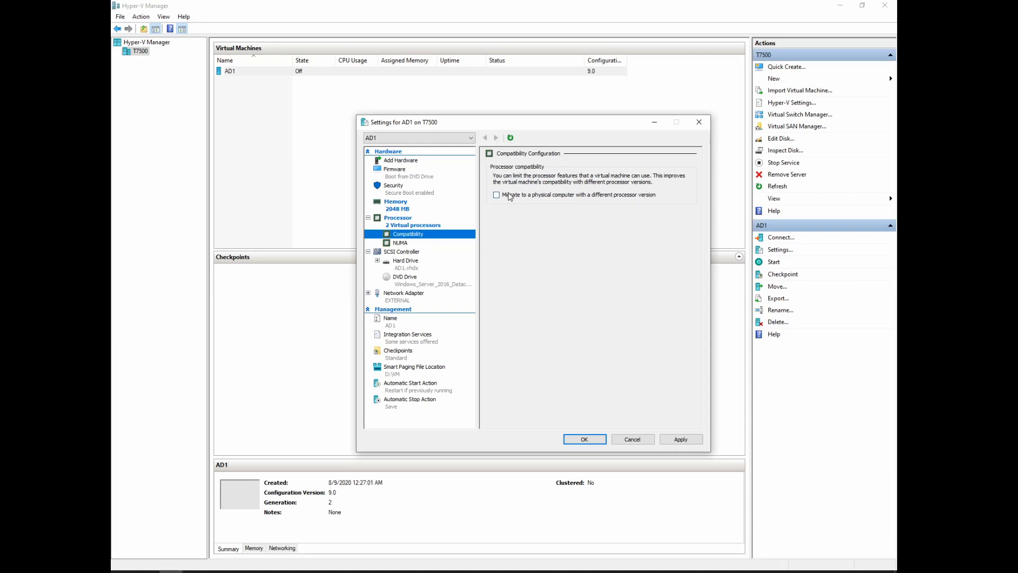
{"action": "left_click", "coordinate": [402, 245]}
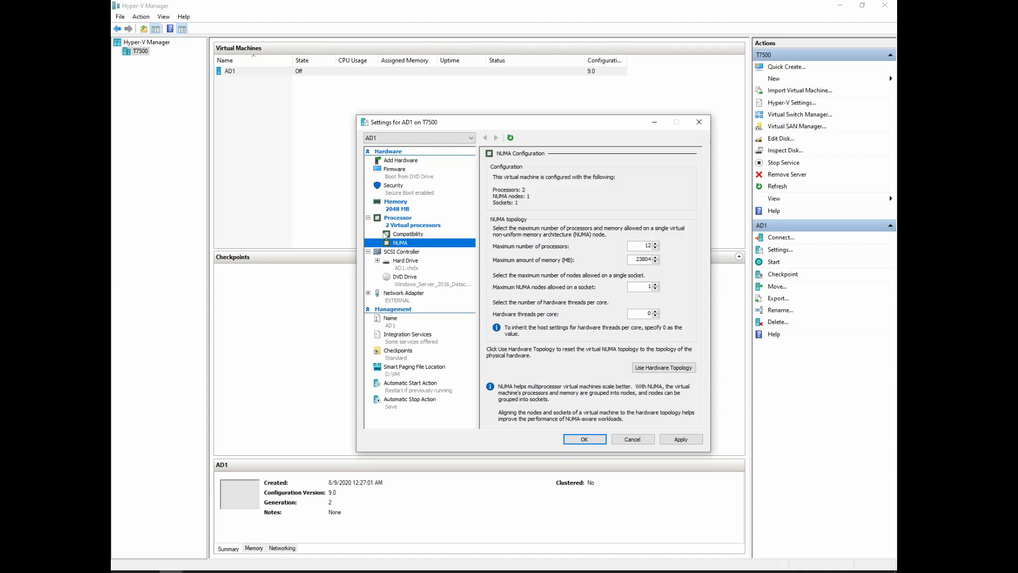
{"action": "left_click", "coordinate": [398, 253]}
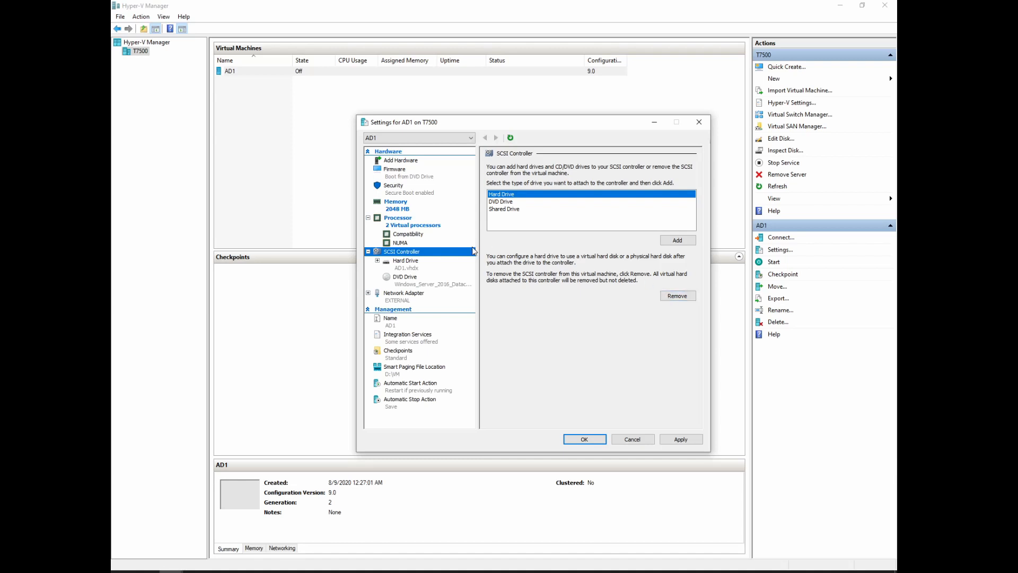
- Start editing the AD1.vhdx virtual hard disk and look at the Expand option and its size setting
{"action": "left_click", "coordinate": [377, 261]}
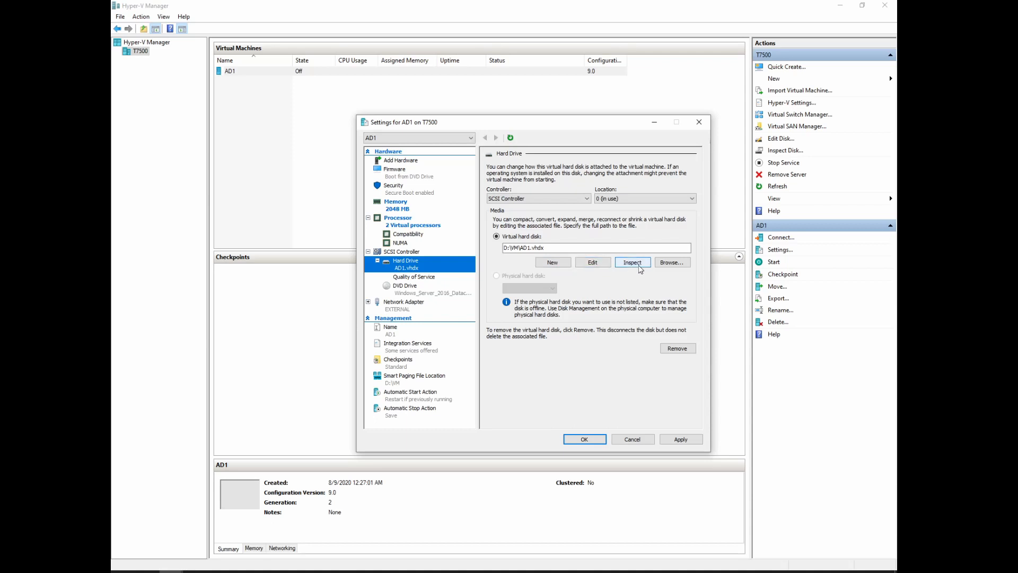
{"action": "left_click", "coordinate": [599, 265]}
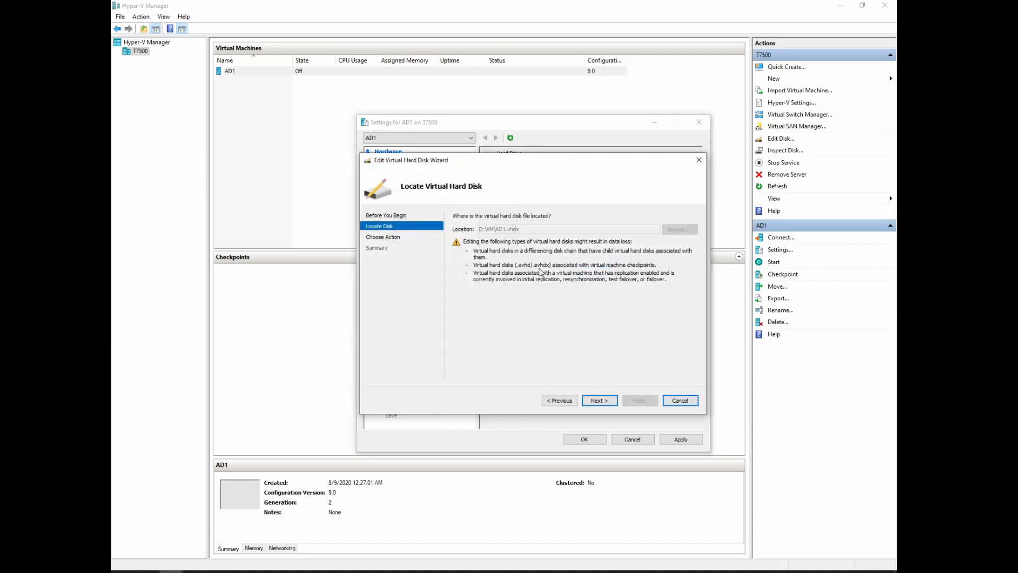
{"action": "left_click", "coordinate": [607, 404]}
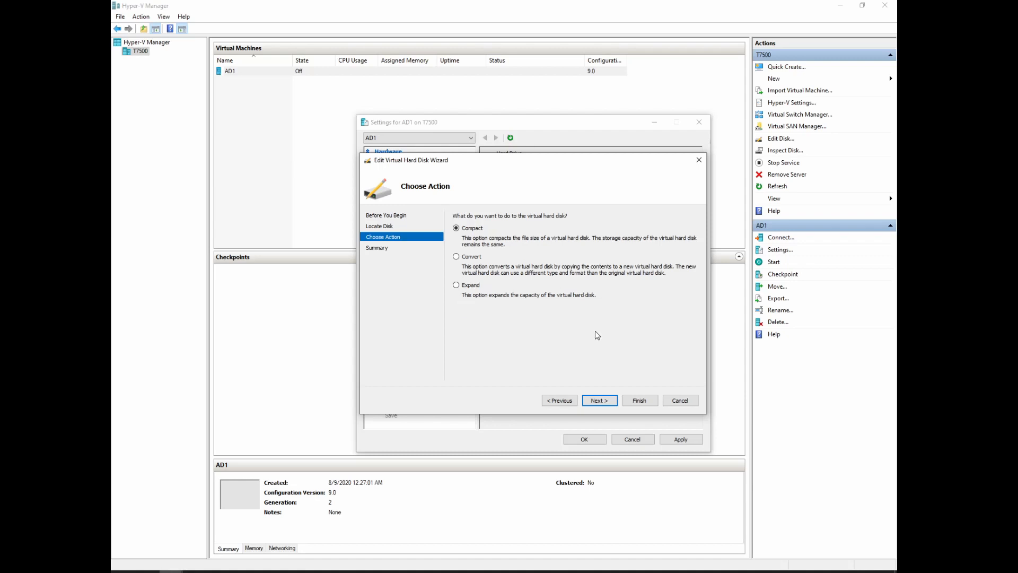
{"action": "left_click", "coordinate": [459, 287]}
{"action": "left_click", "coordinate": [605, 402]}
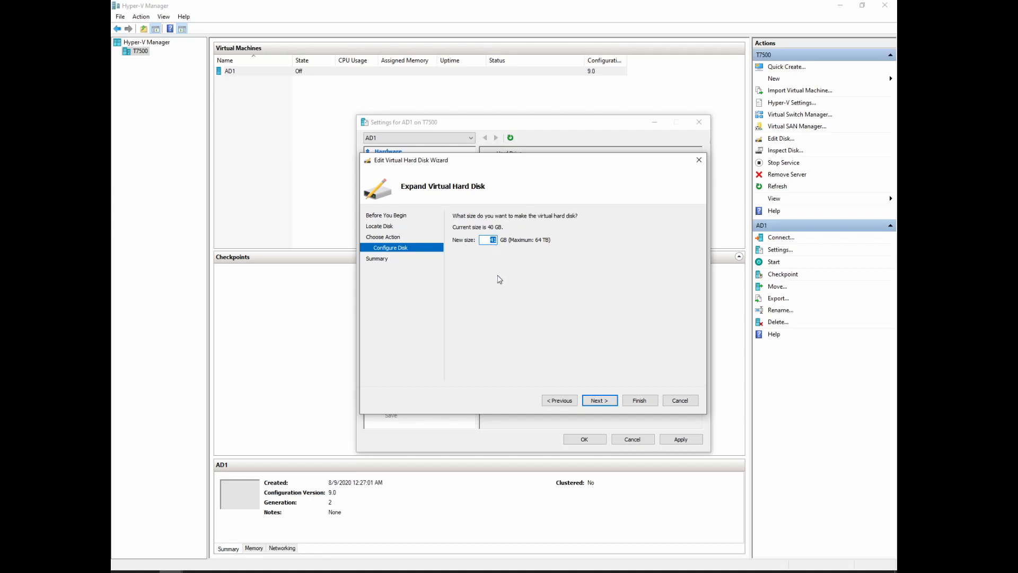
{"action": "left_click", "coordinate": [566, 401]}
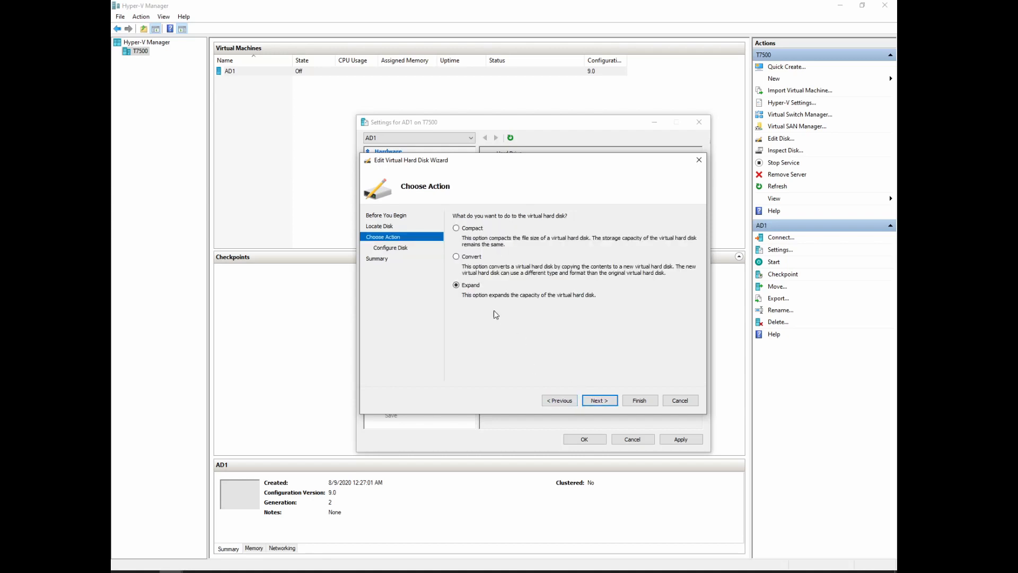
- Look at the disk format and type choices for converting AD1.vhdx, and cancel the disk edit
{"action": "left_click", "coordinate": [461, 258]}
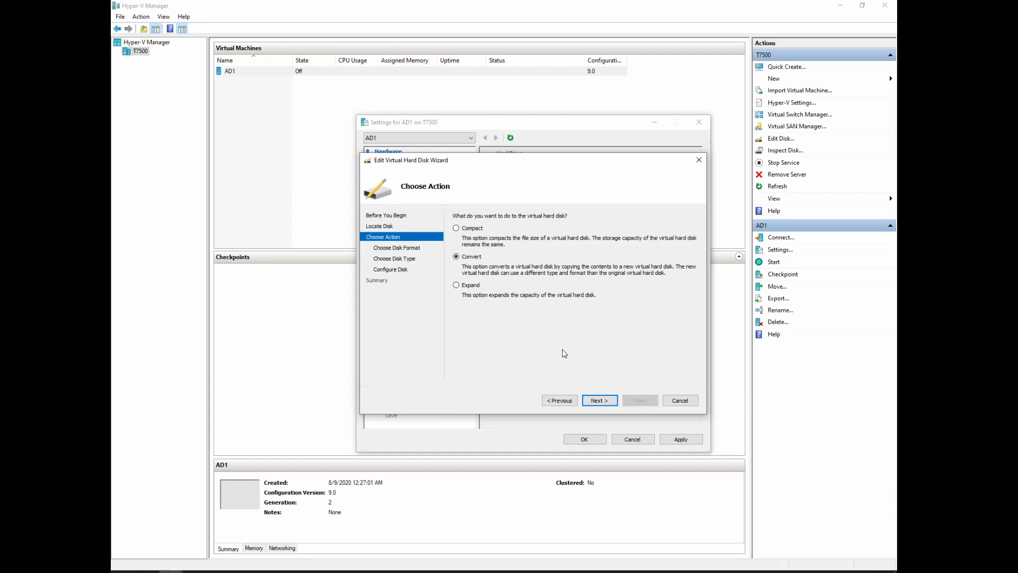
{"action": "left_click", "coordinate": [604, 402]}
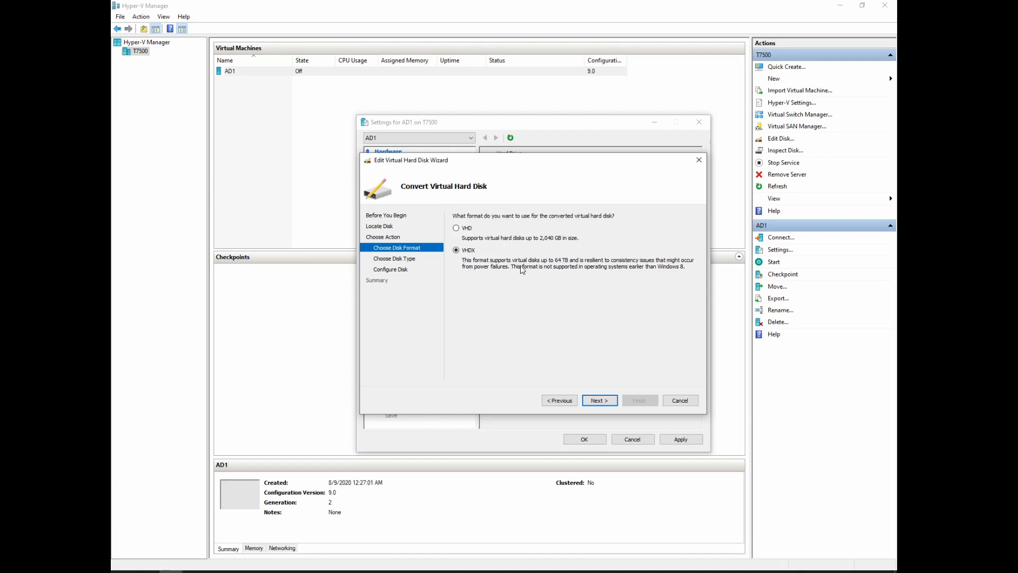
{"action": "left_click", "coordinate": [604, 404]}
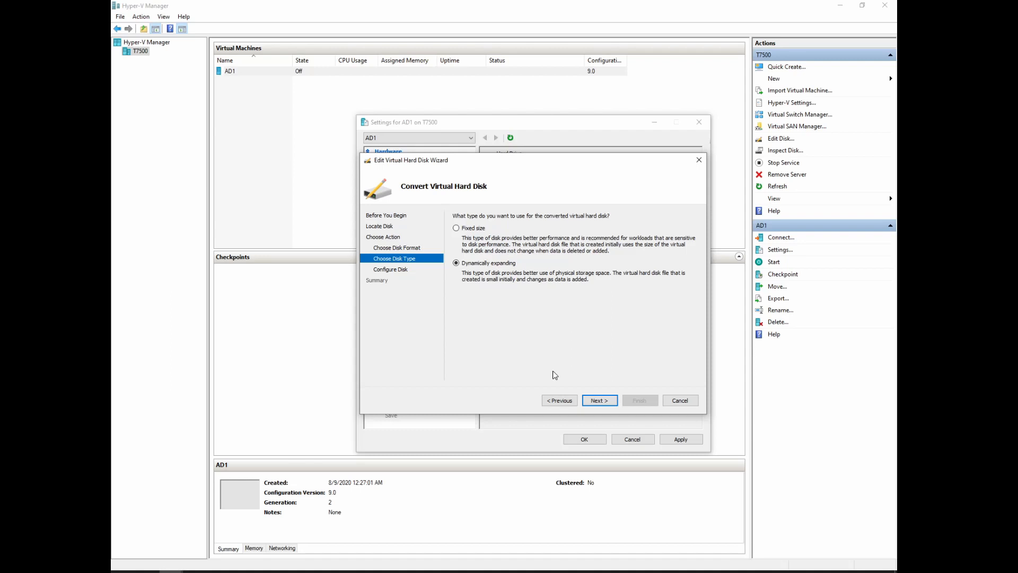
{"action": "left_click", "coordinate": [562, 405]}
{"action": "left_click", "coordinate": [561, 406]}
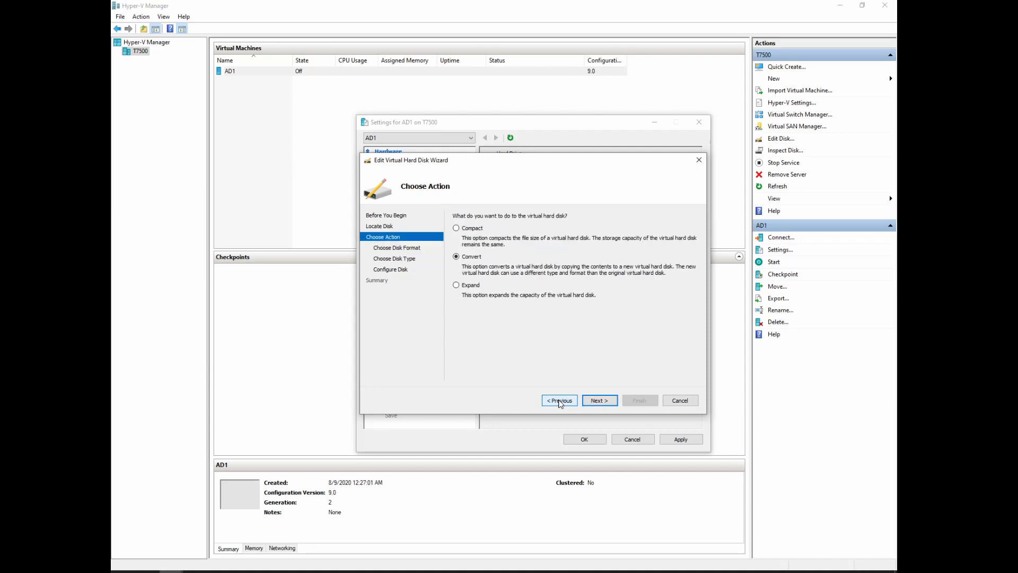
{"action": "left_click", "coordinate": [678, 404]}
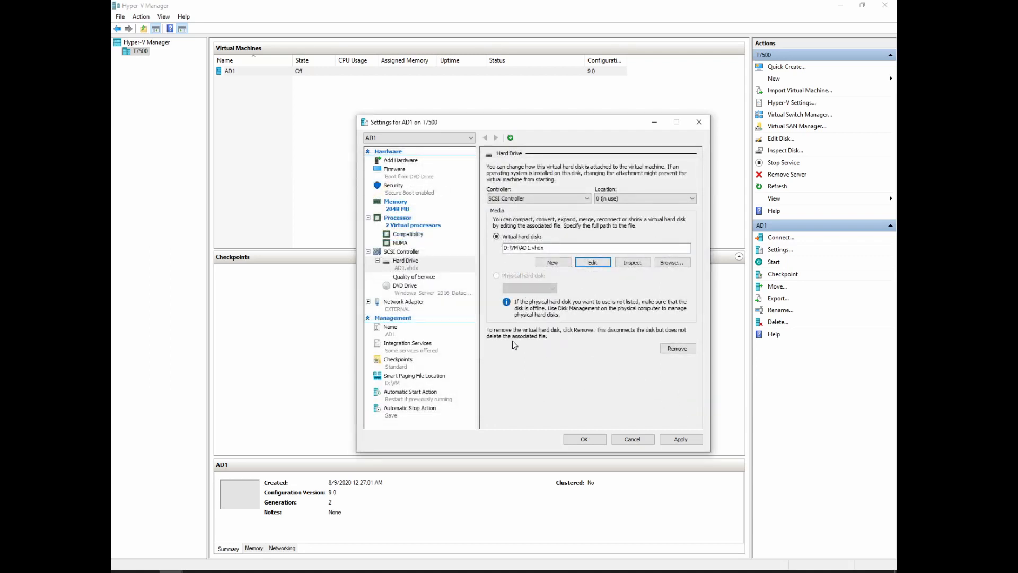
- Inspect the properties of AD1.vhdx, and review the Quality of Service and DVD drive settings
{"action": "left_click", "coordinate": [632, 262]}
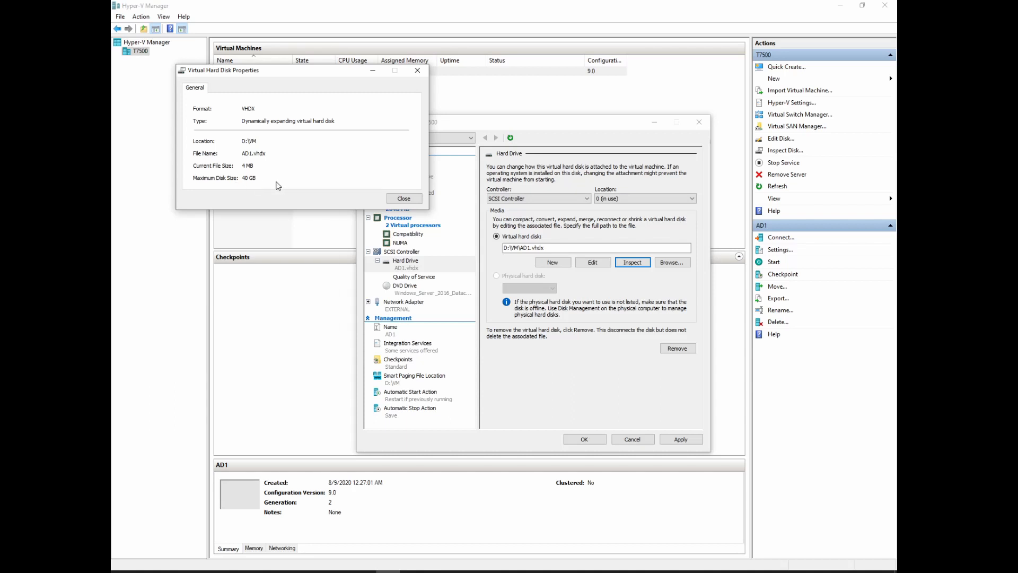
{"action": "left_click", "coordinate": [406, 201]}
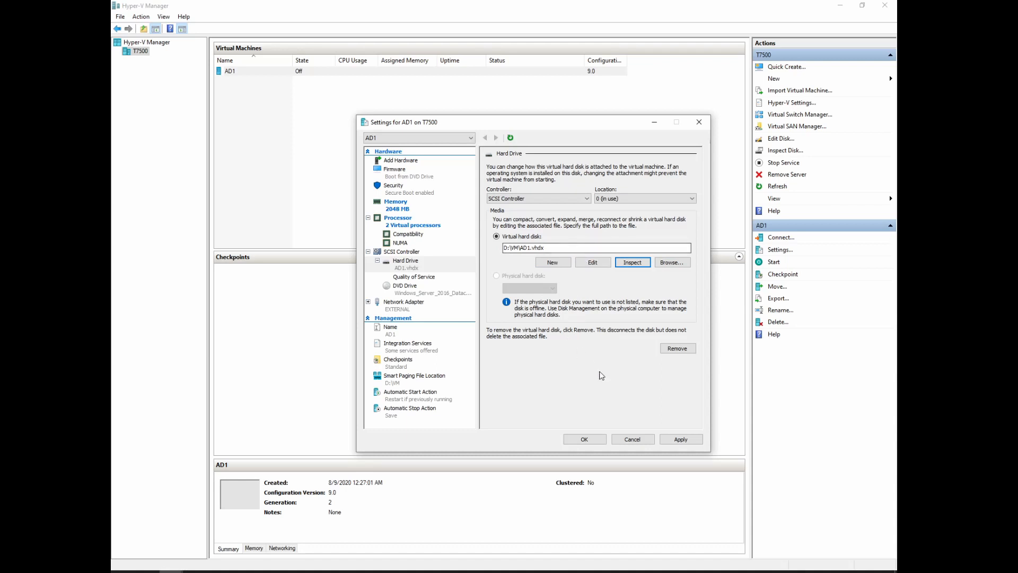
{"action": "left_click", "coordinate": [409, 279]}
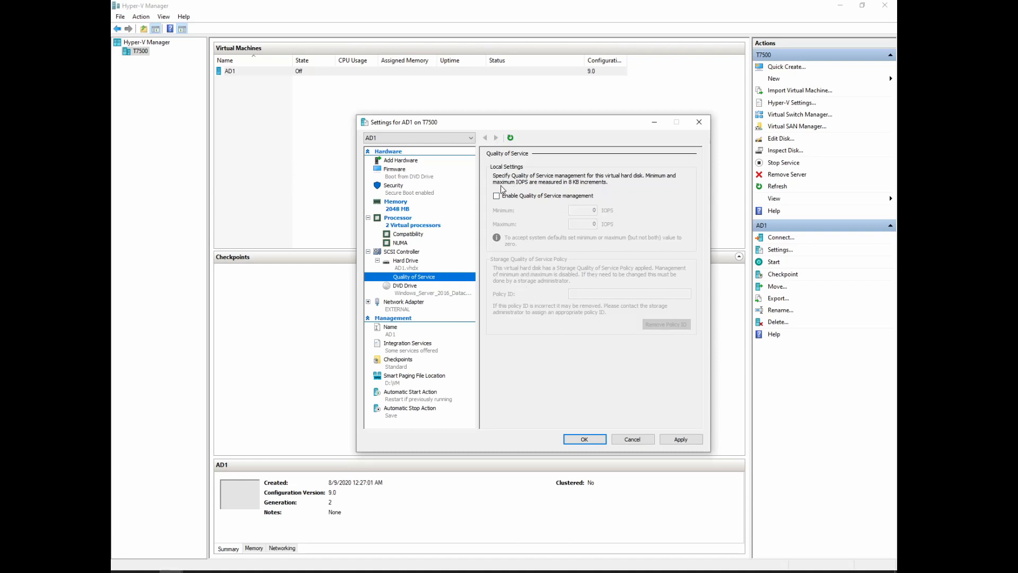
{"action": "left_click", "coordinate": [402, 291]}
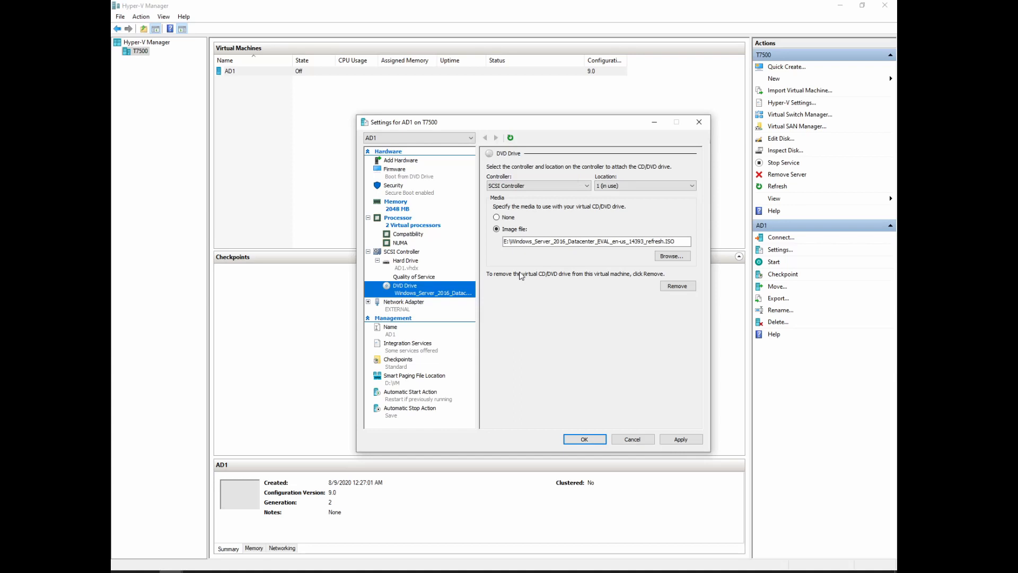
- Review AD1's network adapter settings and its hardware acceleration options
{"action": "left_click", "coordinate": [403, 305]}
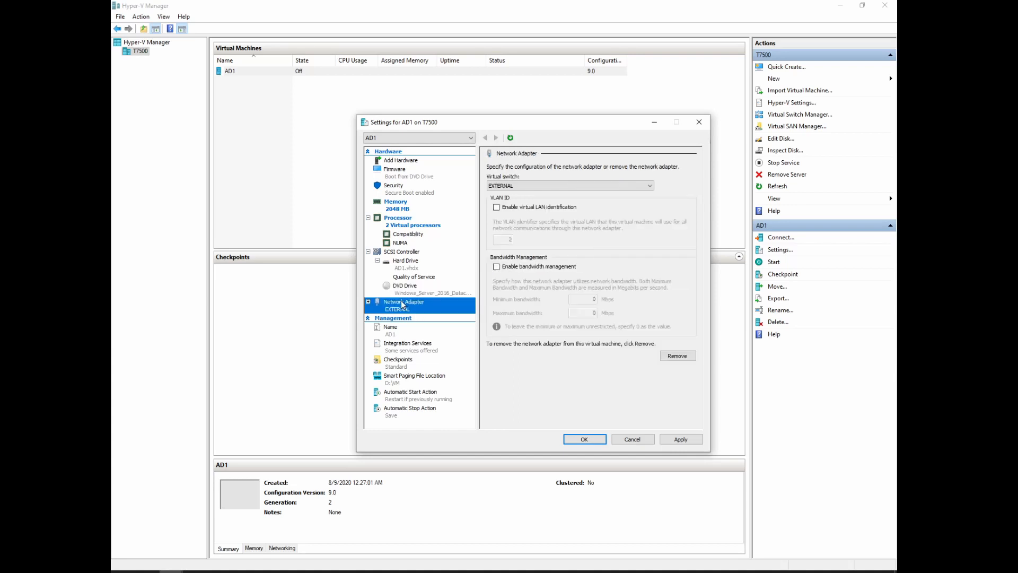
{"action": "left_click", "coordinate": [368, 302]}
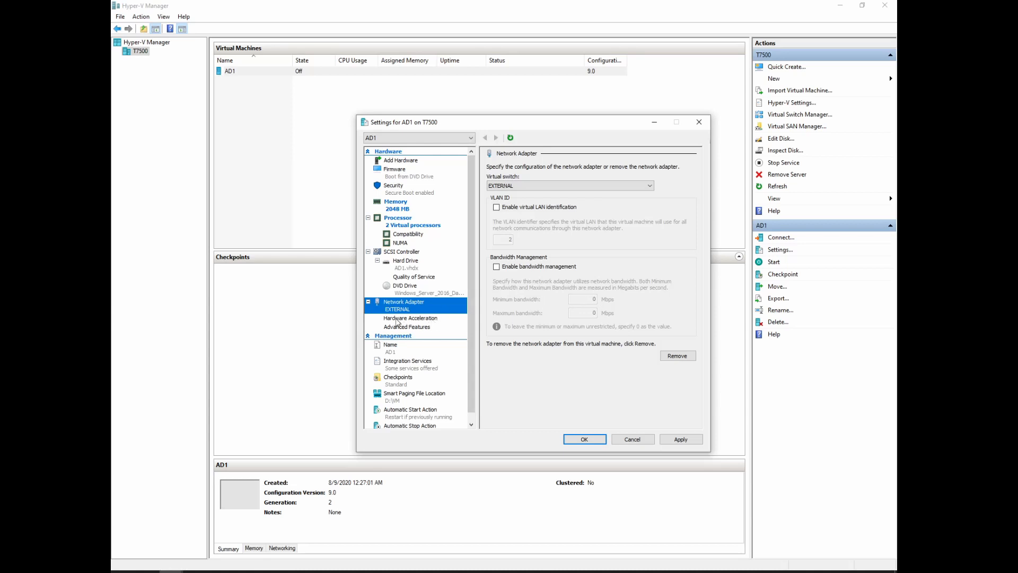
{"action": "left_click", "coordinate": [397, 319]}
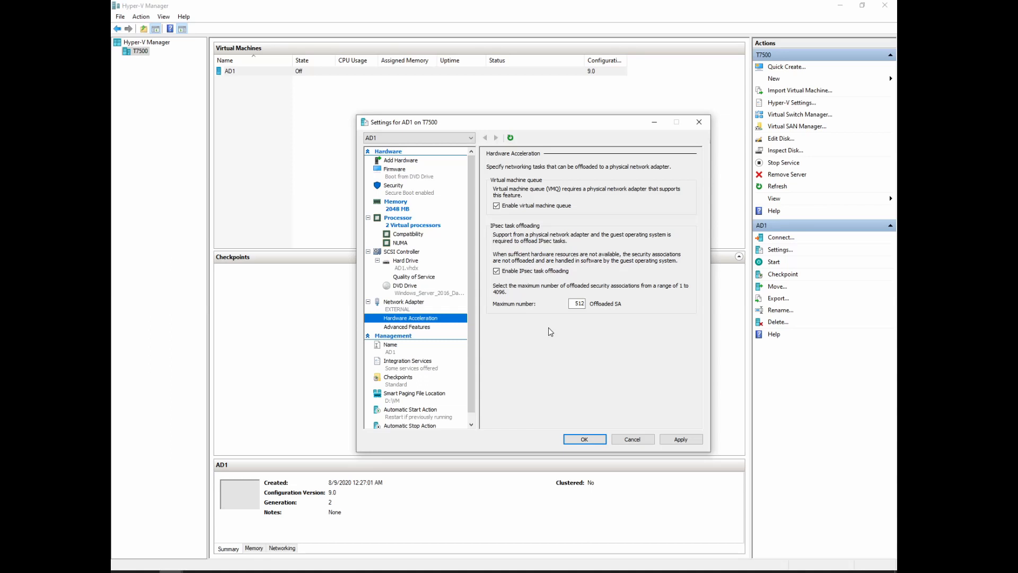
- Enable MAC address spoofing and router advertisement guard for AD1's network adapter, and review its remaining advanced features
{"action": "left_click", "coordinate": [407, 327]}
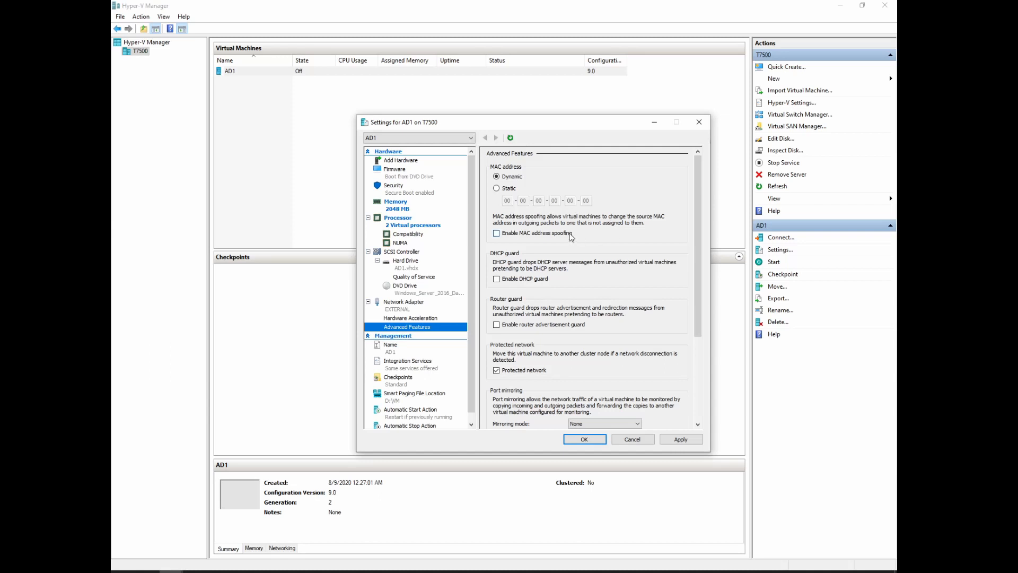
{"action": "left_click", "coordinate": [496, 233]}
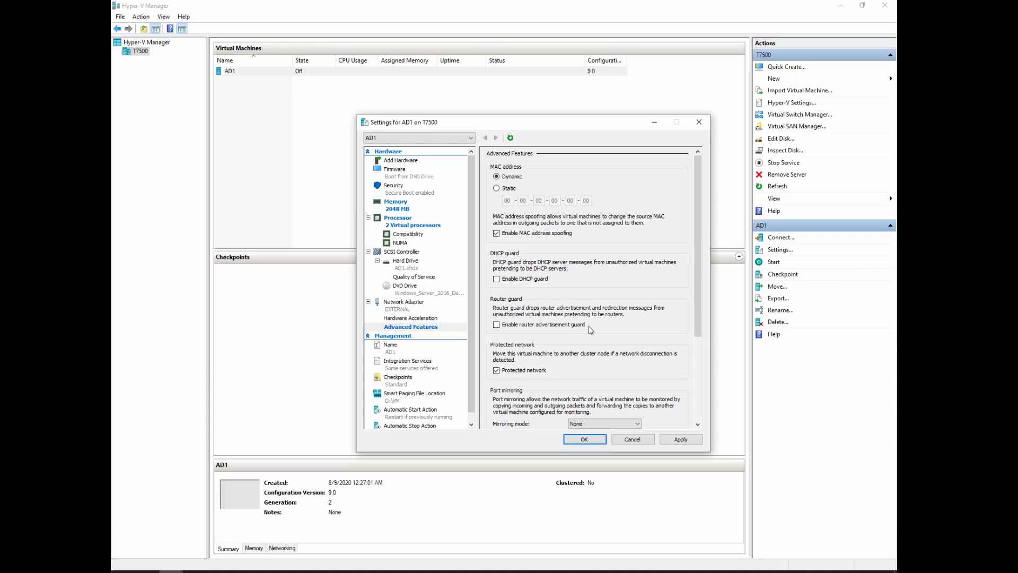
{"action": "left_click_drag", "start_coordinate": [695, 295], "coordinate": [714, 363]}
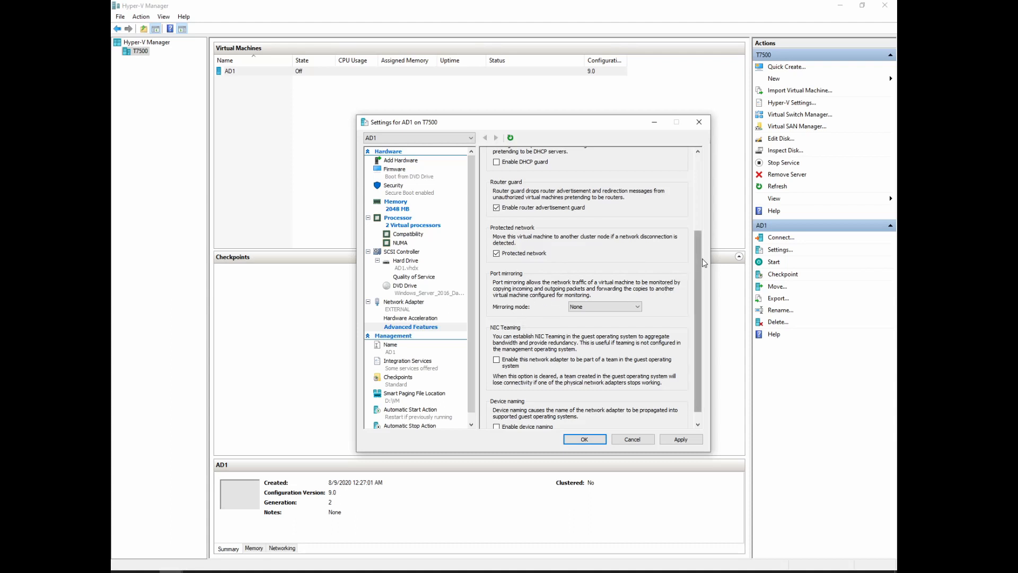
{"action": "scroll", "coordinate": [698, 248], "scroll_direction": "down", "scroll_amount": 1}
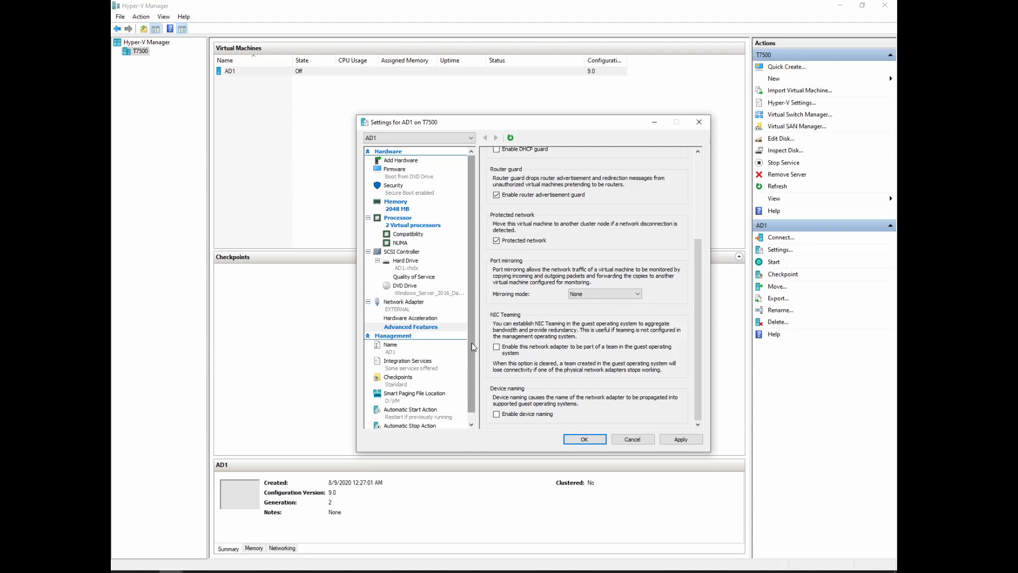
- Add the note "Primary Active Directory Services Machine" to AD1's name settings
{"action": "scroll", "coordinate": [472, 343], "scroll_direction": "down", "scroll_amount": 1}
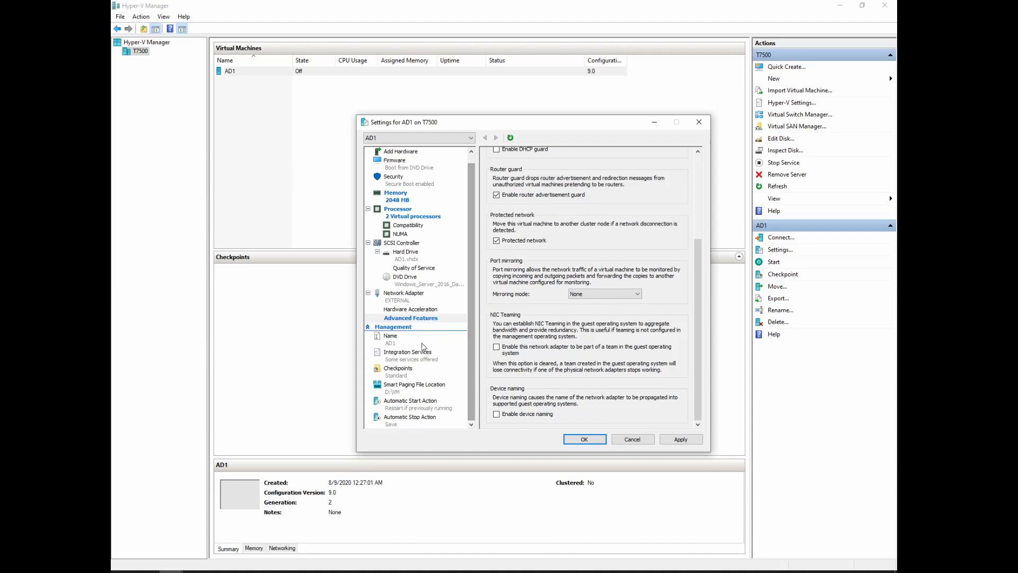
{"action": "left_click", "coordinate": [390, 340]}
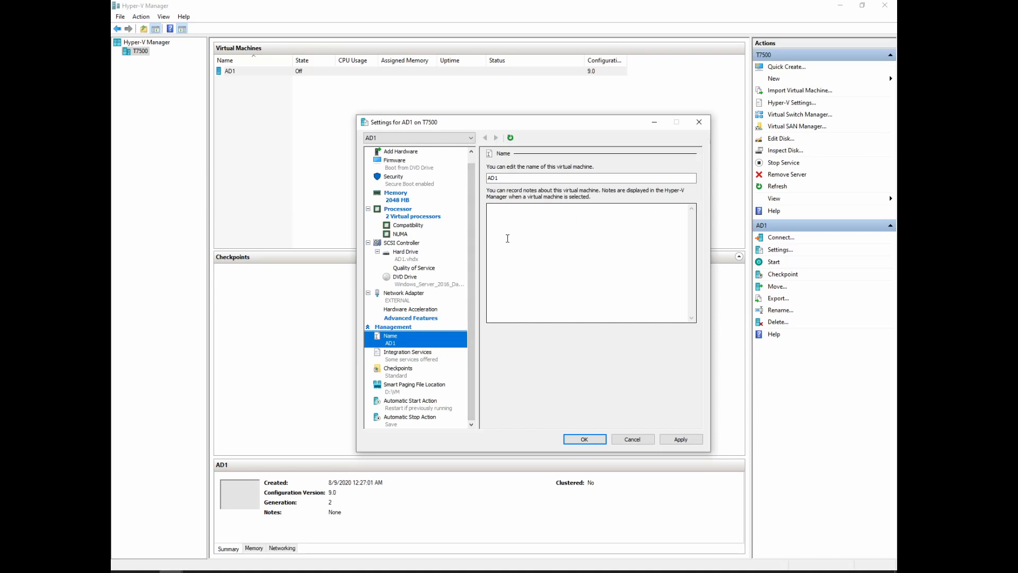
{"action": "left_click", "coordinate": [507, 217]}
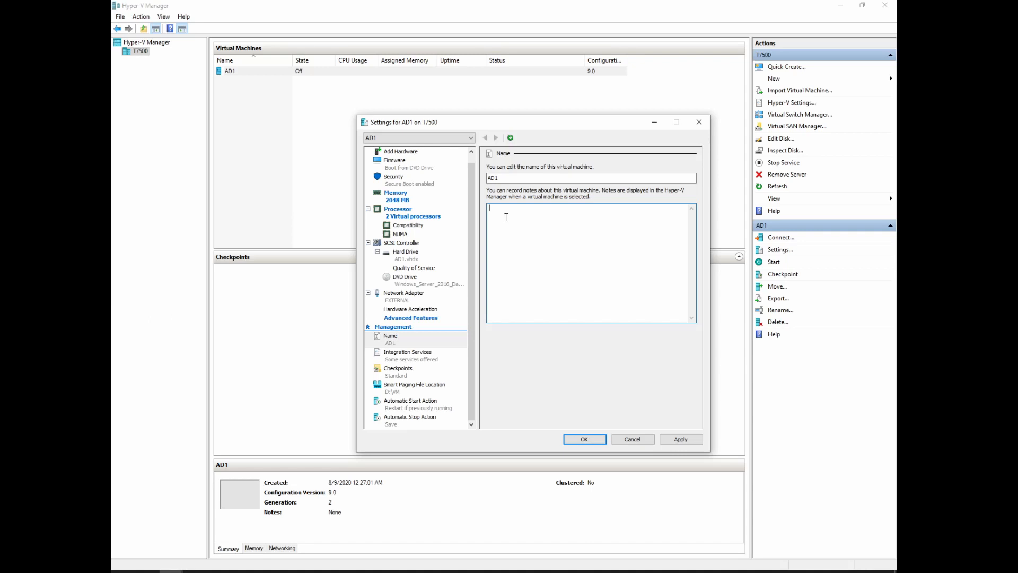
{"action": "type", "text": "Primary Active Directory Services Machine"}
- Review AD1's integration services, and disable checkpoints for the virtual machine
{"action": "left_click", "coordinate": [416, 361]}
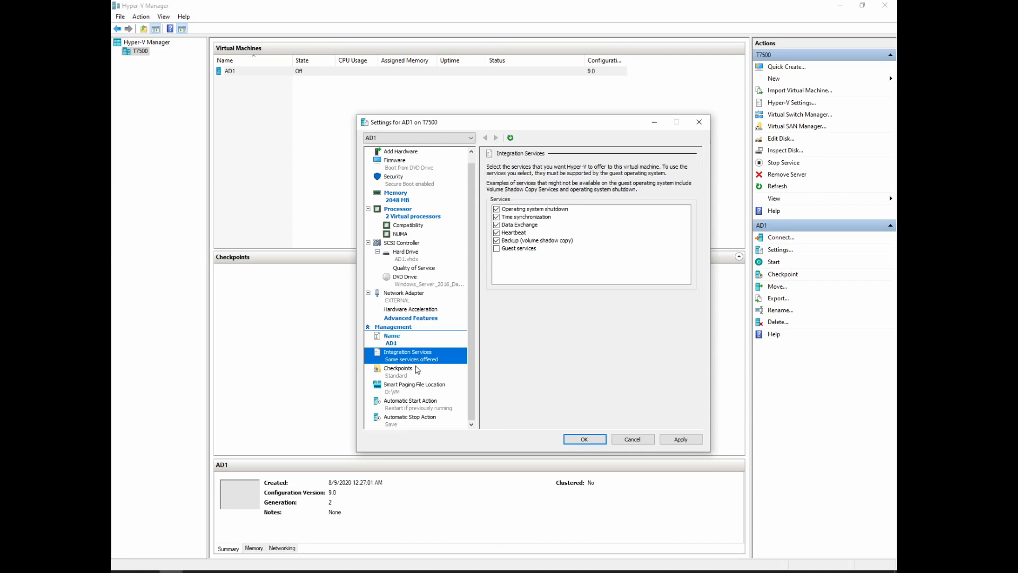
{"action": "left_click", "coordinate": [406, 372]}
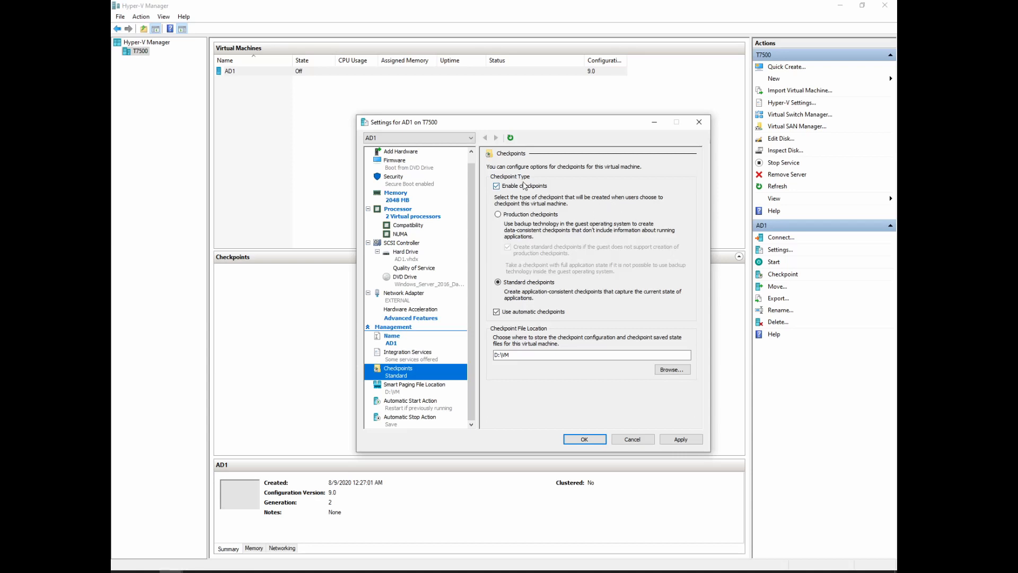
{"action": "left_click", "coordinate": [497, 186]}
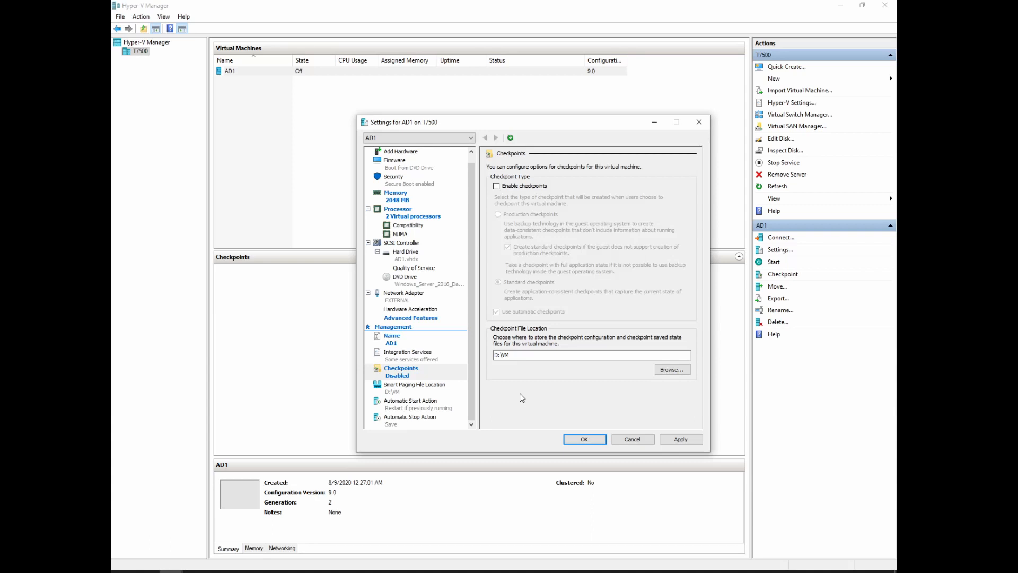
- Review AD1's Smart Paging file location, and set the automatic start delay to 30 seconds
{"action": "left_click", "coordinate": [402, 389]}
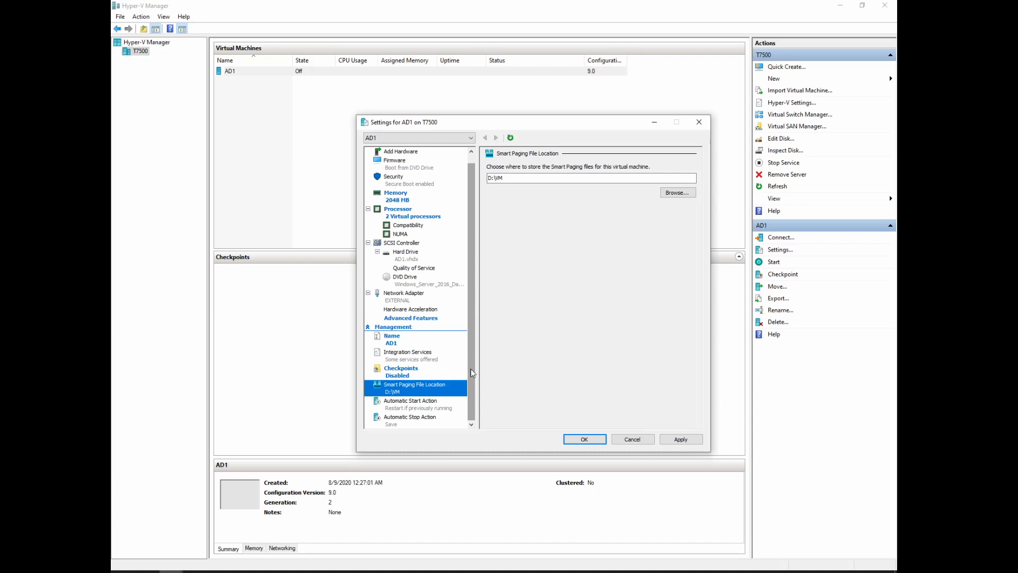
{"action": "left_click", "coordinate": [405, 406]}
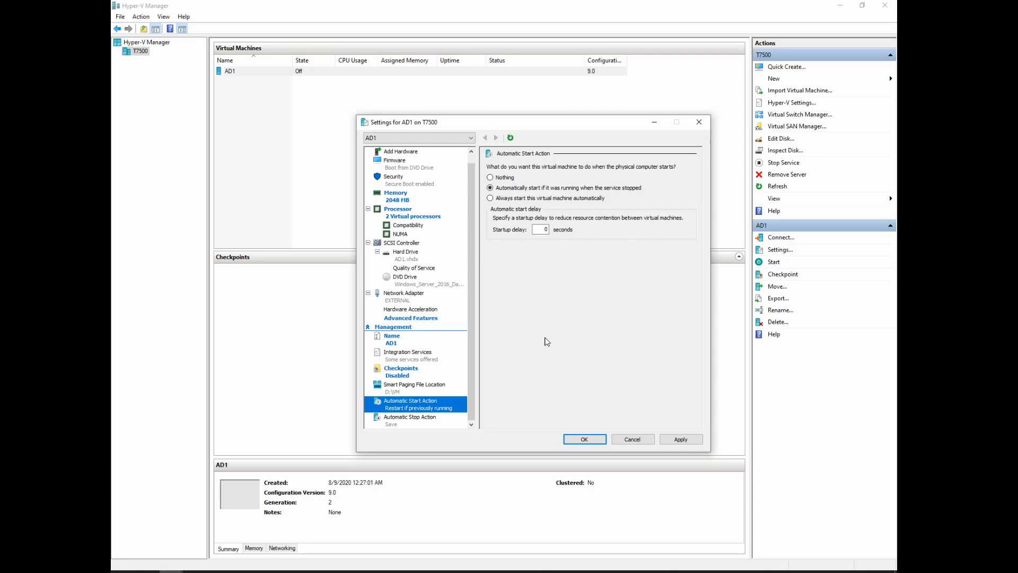
{"action": "left_click", "coordinate": [540, 229]}
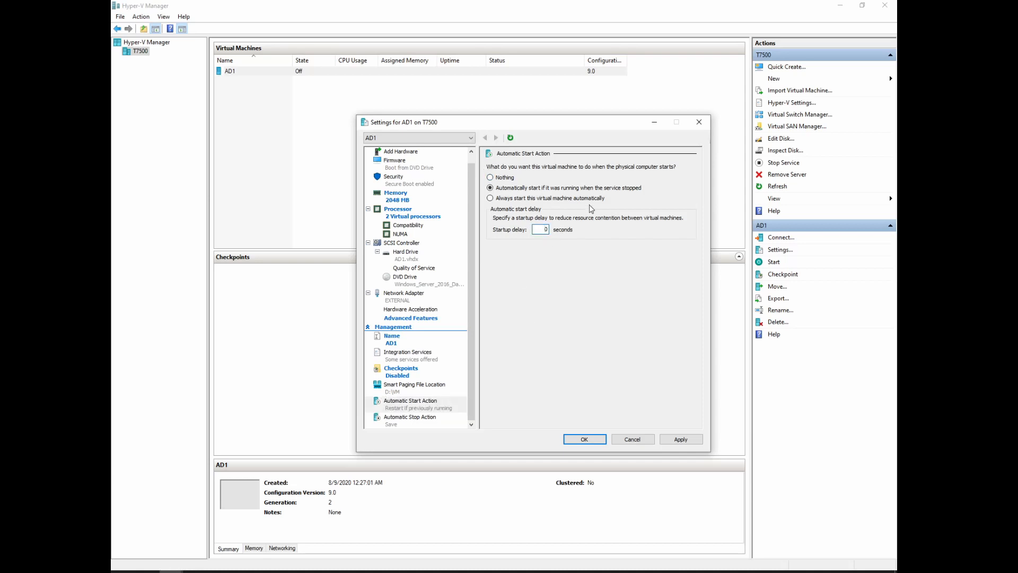
{"action": "type", "text": "3"}
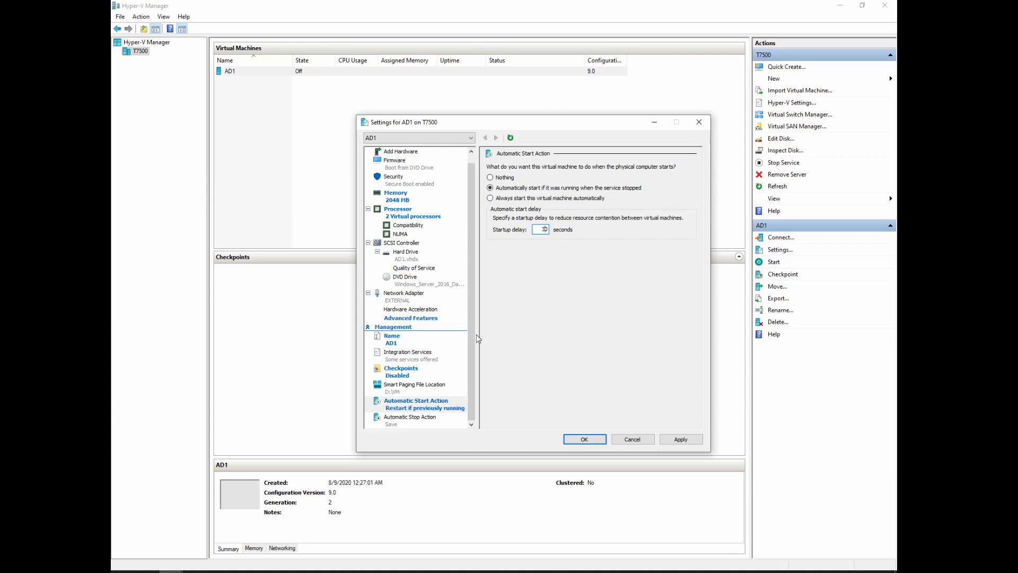
- Set AD1's automatic stop action to turn off the virtual machine, and apply and close the settings
{"action": "left_click", "coordinate": [392, 425]}
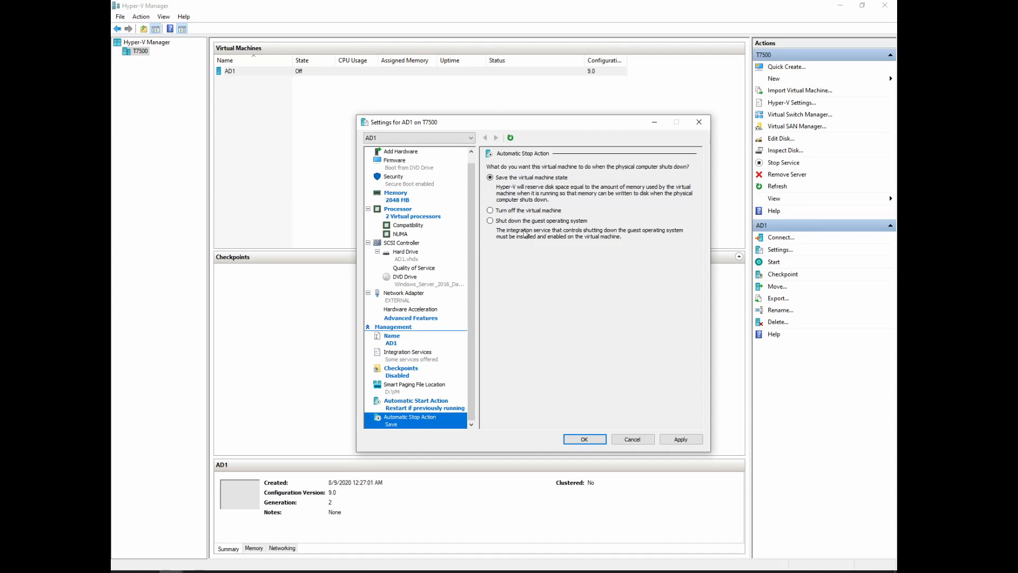
{"action": "left_click", "coordinate": [490, 210]}
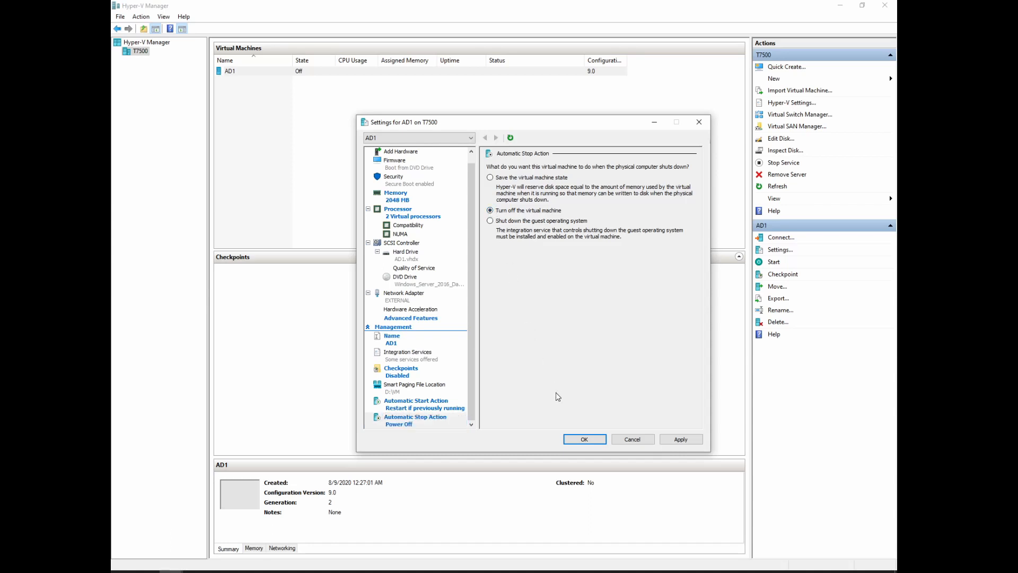
{"action": "left_click", "coordinate": [682, 440]}
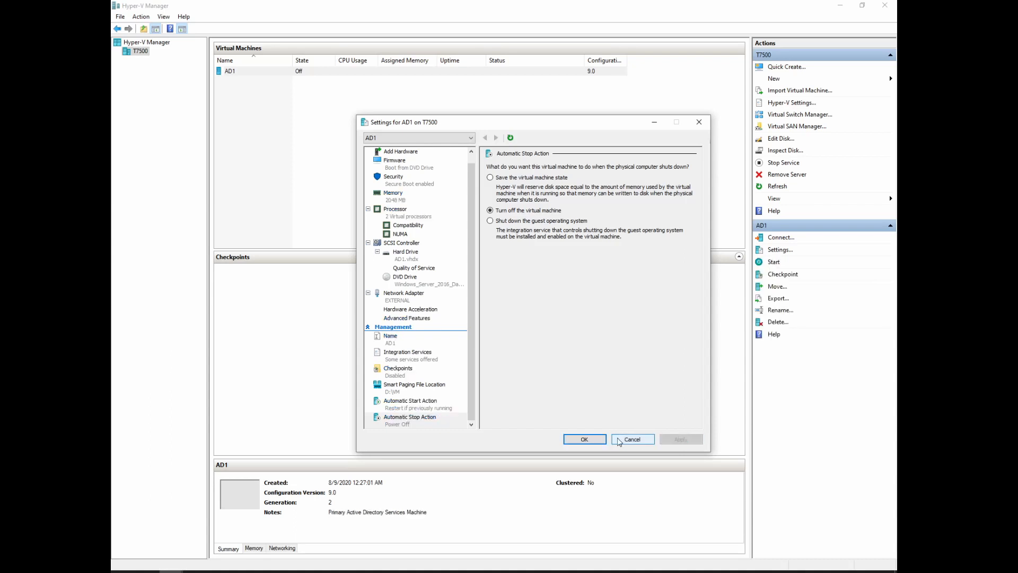
{"action": "left_click", "coordinate": [585, 440]}
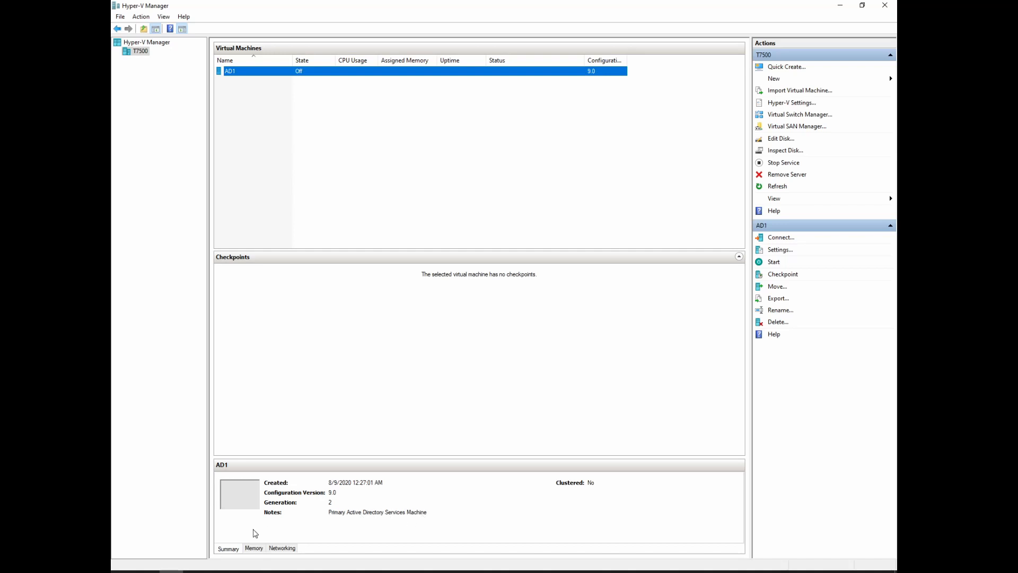
- Review AD1's memory, networking and summary details in the virtual machine overview
{"action": "left_click", "coordinate": [258, 549]}
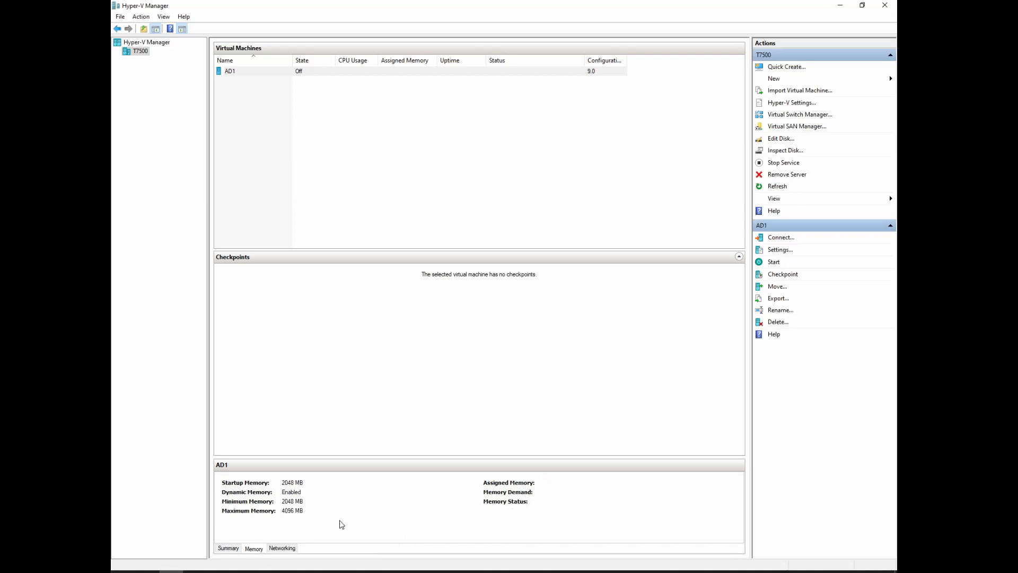
{"action": "left_click", "coordinate": [280, 549]}
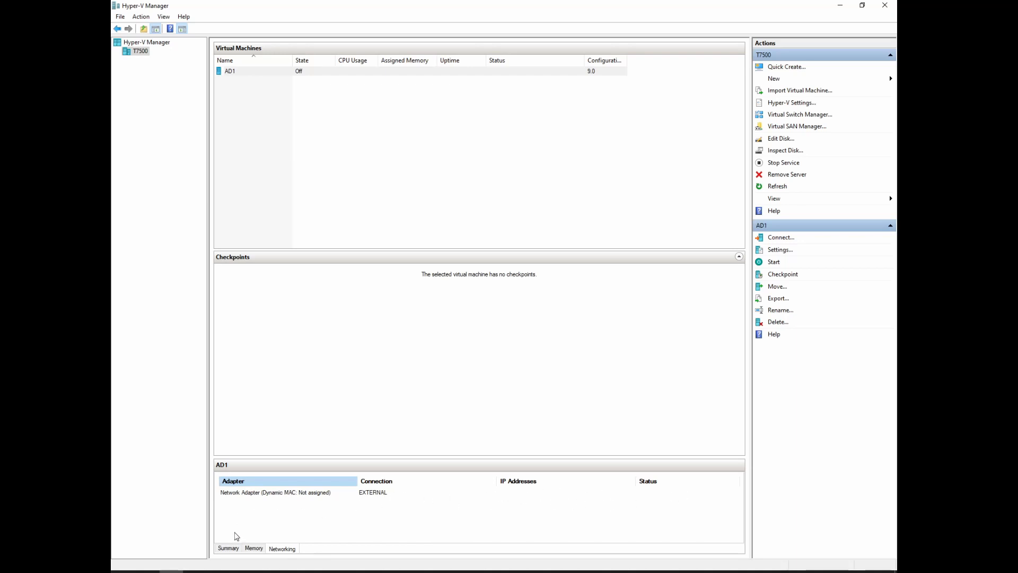
{"action": "left_click", "coordinate": [229, 547]}
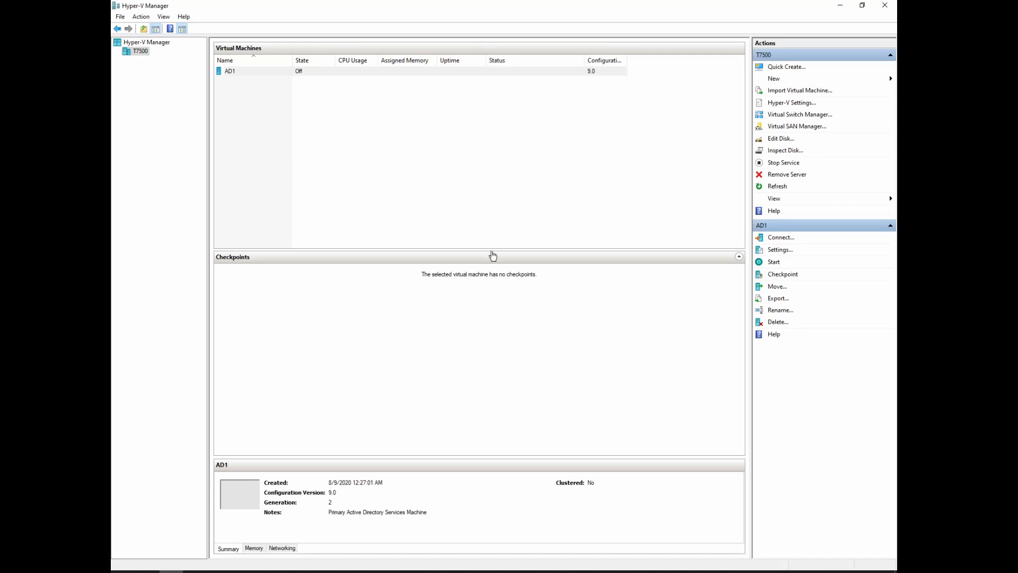
{"action": "left_click", "coordinate": [817, 572]}
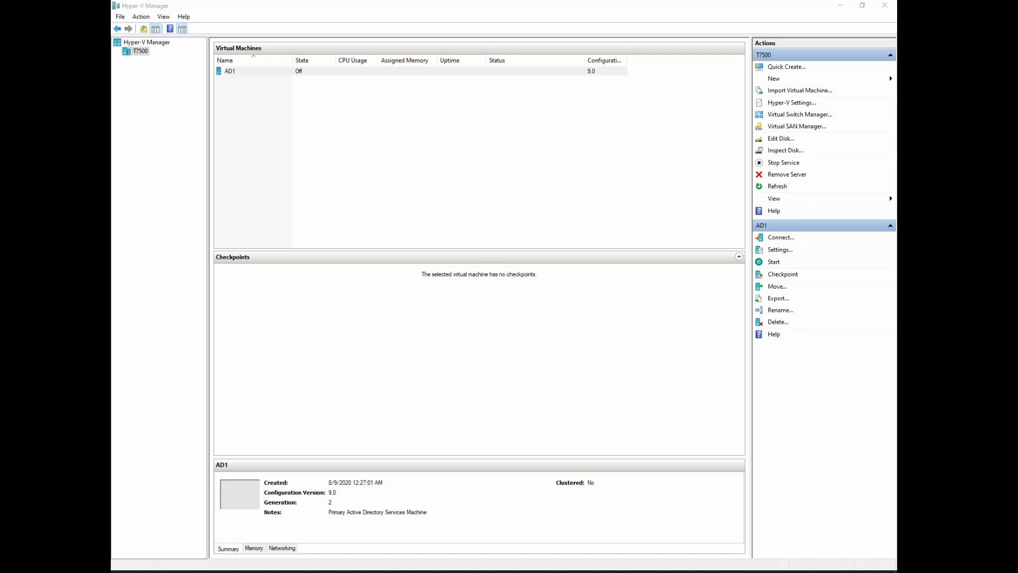